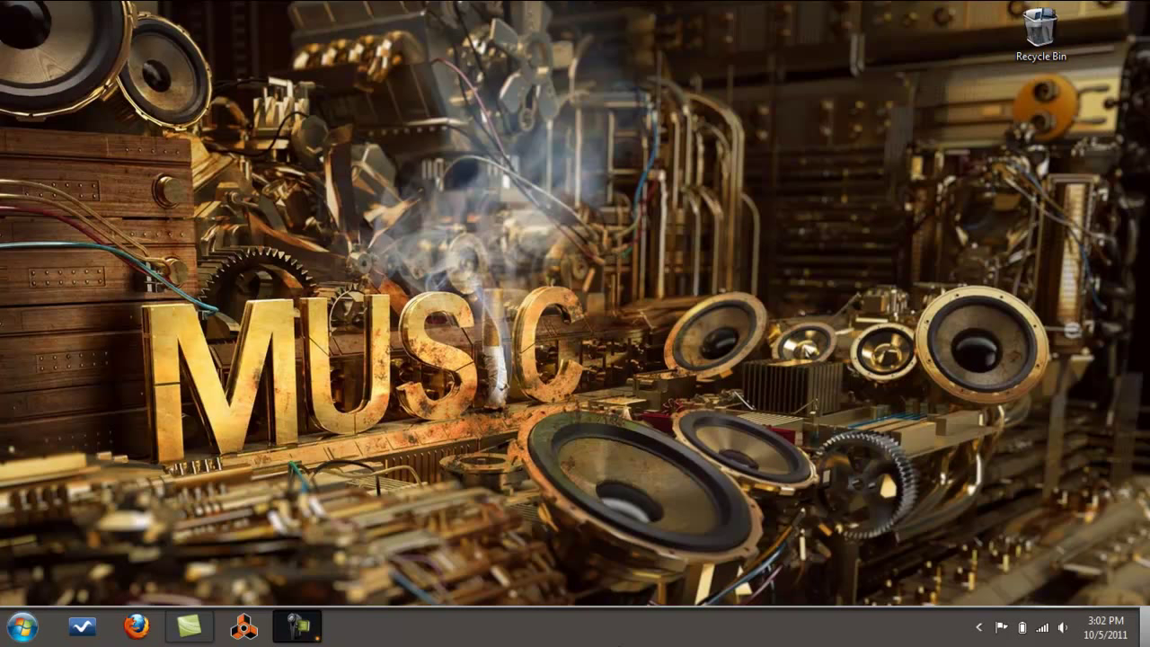
Open Firefox, search Google for "akai pro" and open the Akai Professional website
left_click(135, 626)
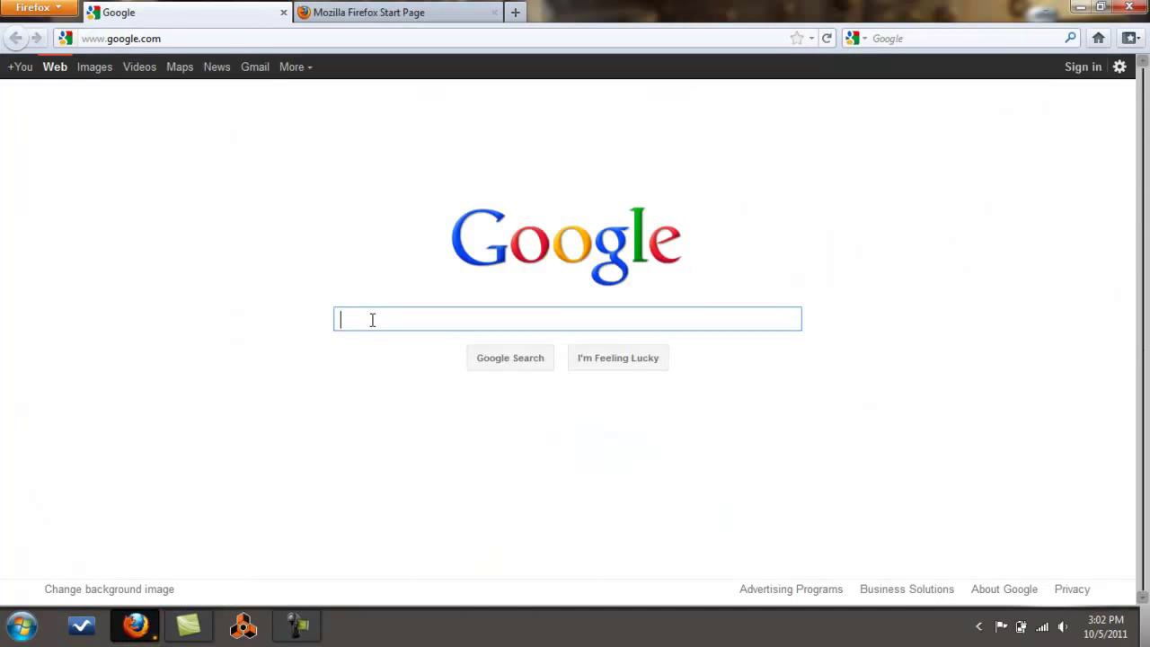
type("akai pr")
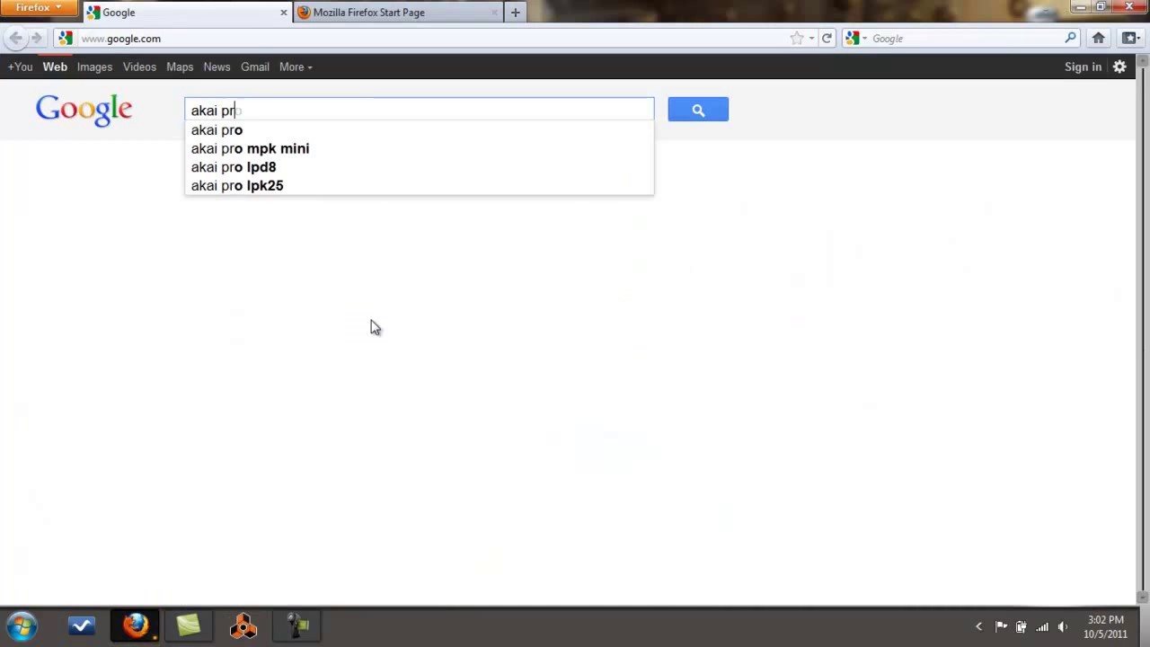
type("o")
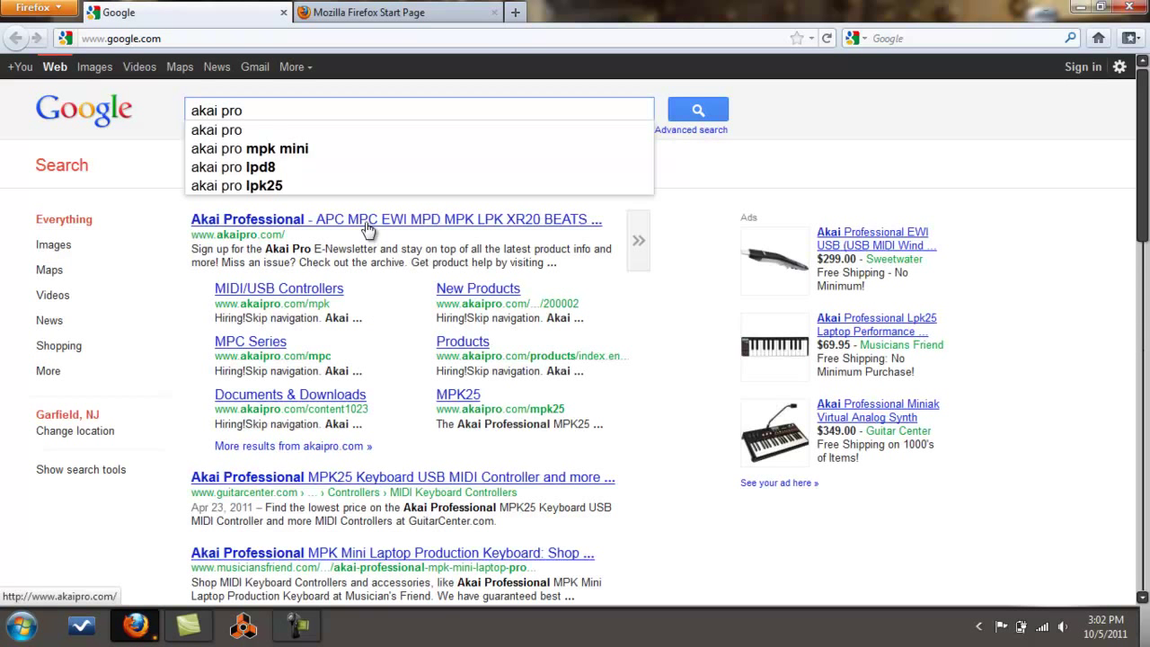
left_click(368, 229)
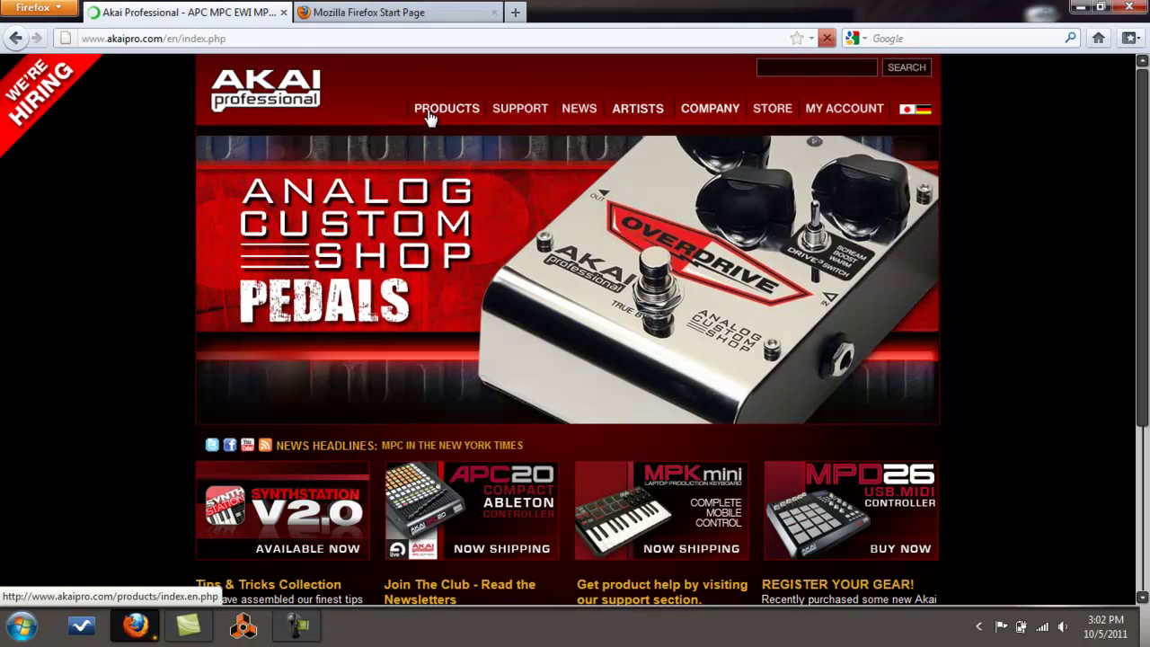
View the MPK25's Docs & Downloads through the MIDI/USB Controllers products, and close the browser
left_click(431, 117)
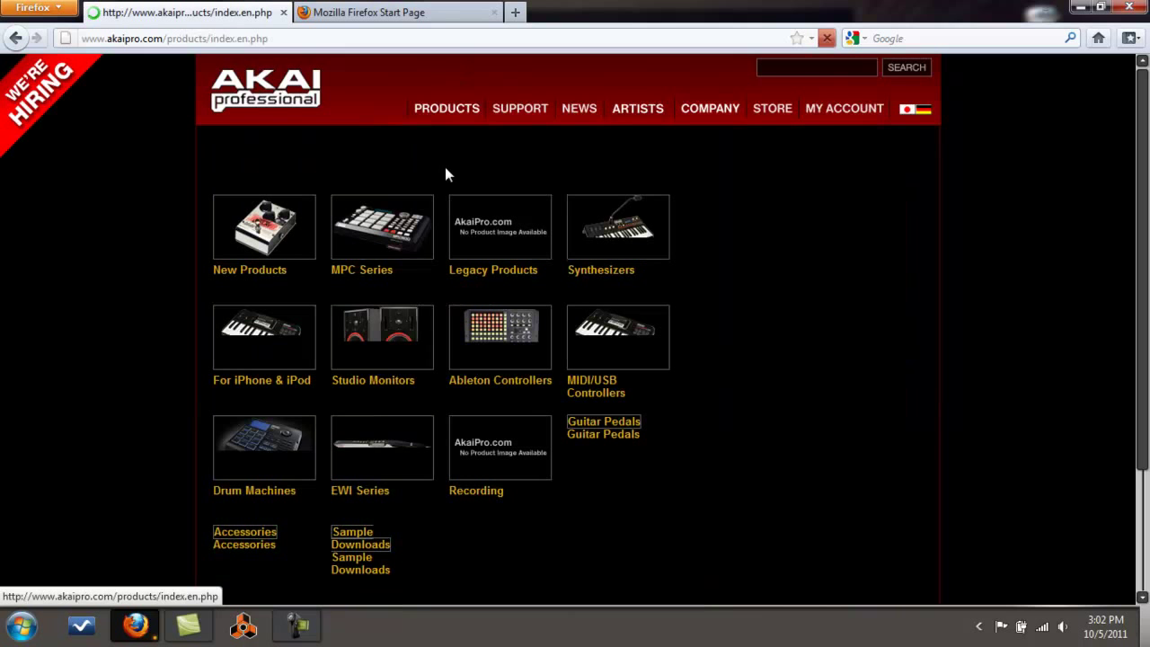
mouse_move(446, 110)
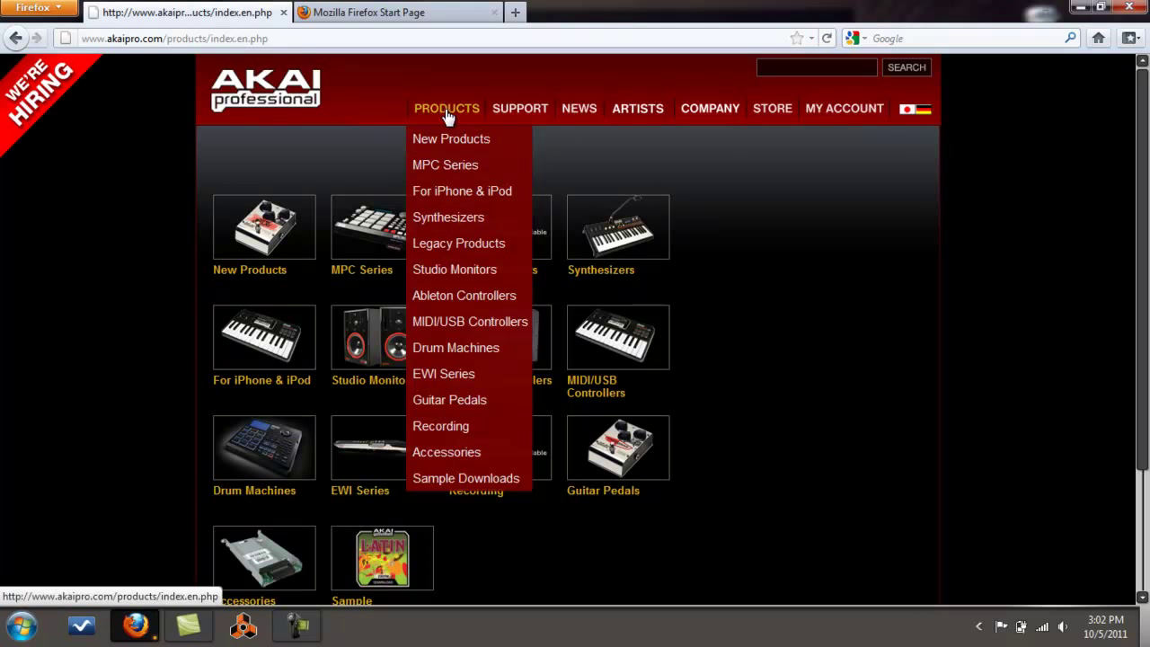
left_click(456, 329)
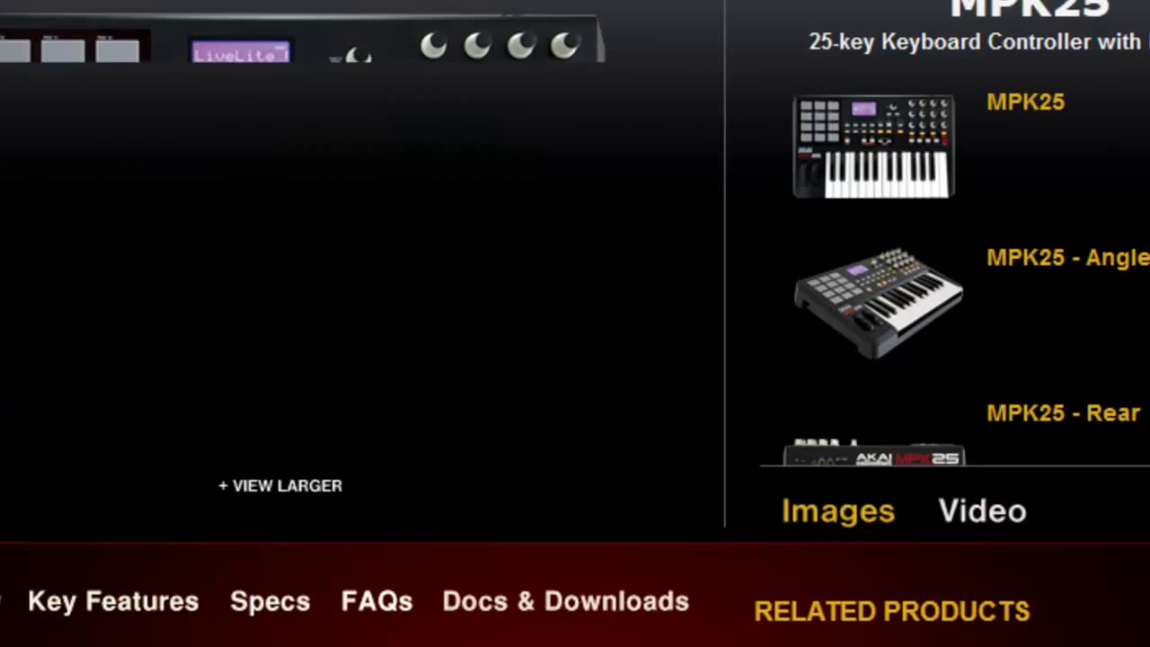
scroll(575, 323, "down", 4)
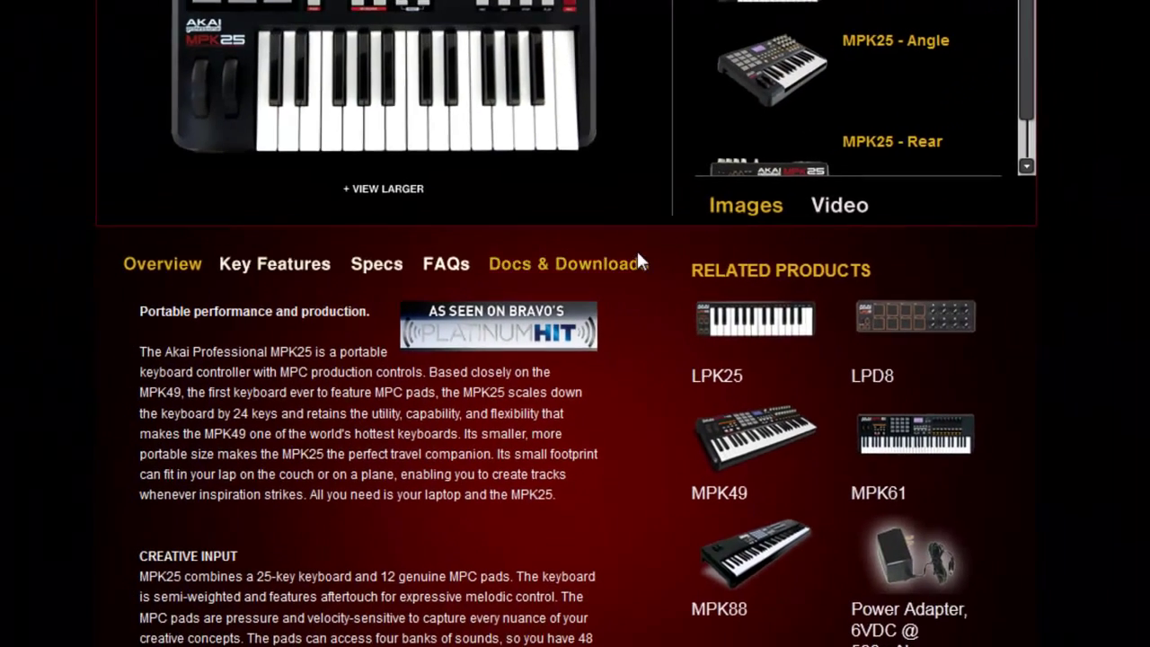
left_click(566, 264)
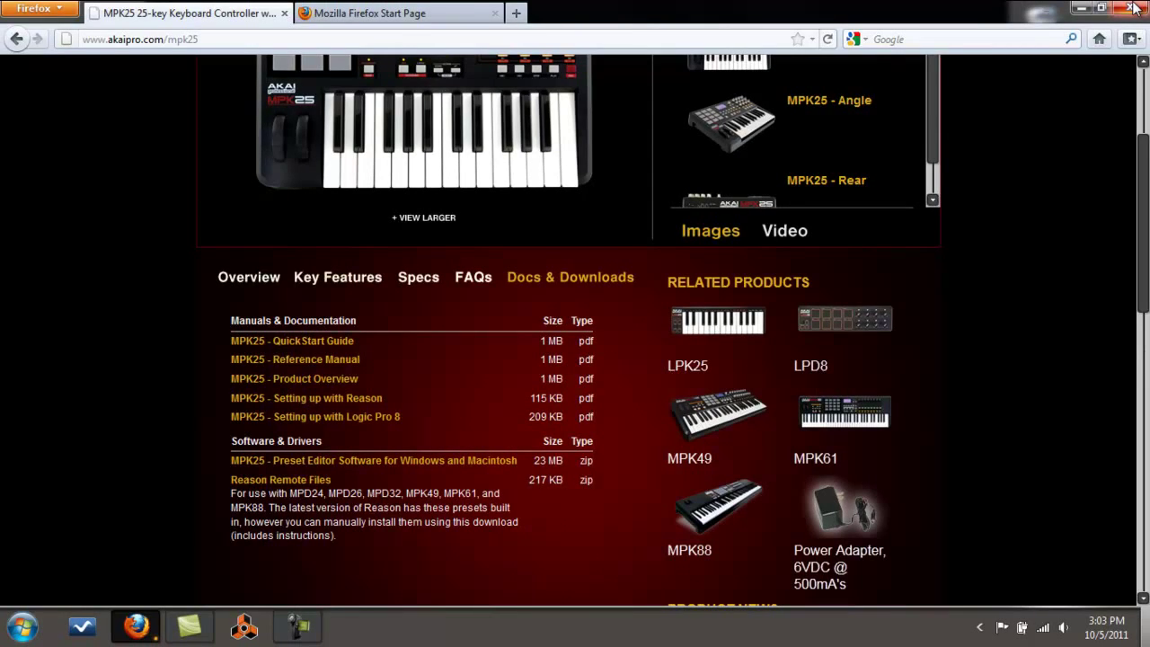
left_click(1134, 7)
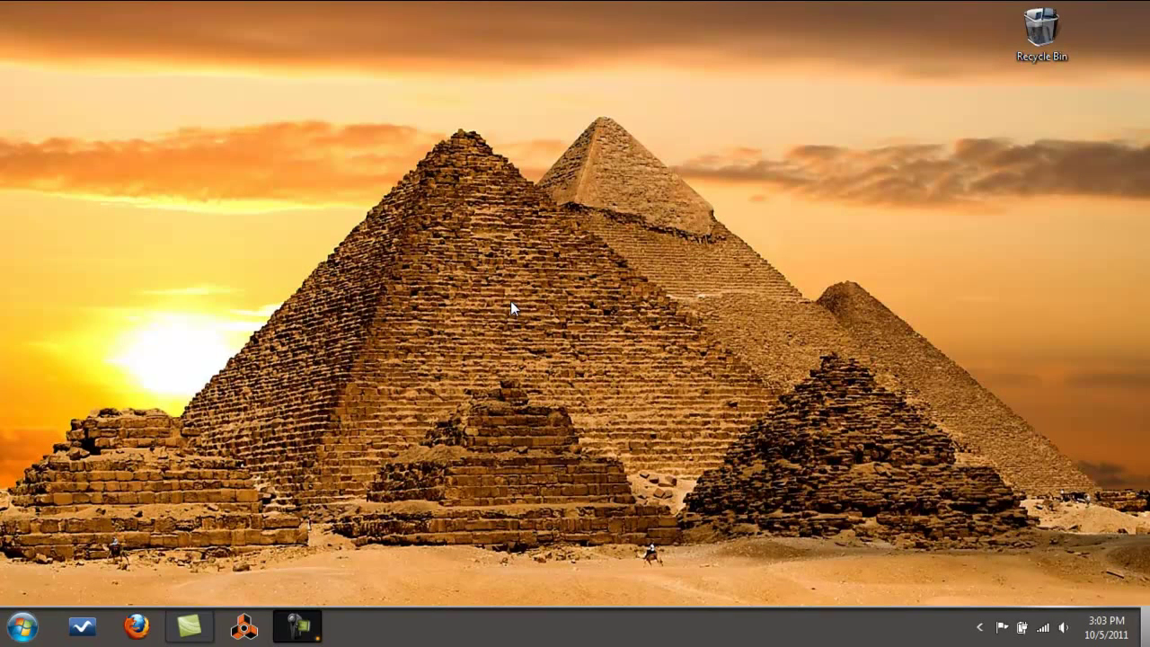
Move the Akai Reason Remote Files folder from the personal Downloads folder to the desktop
left_click(23, 628)
left_click(254, 222)
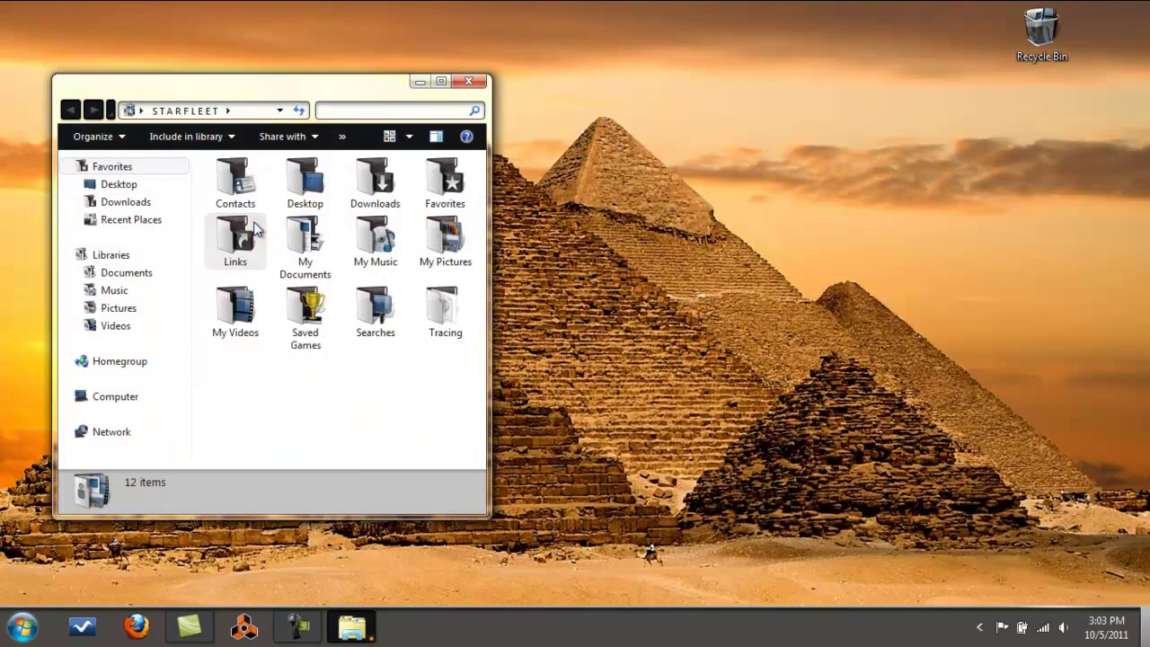
left_click(374, 185)
double_click(374, 183)
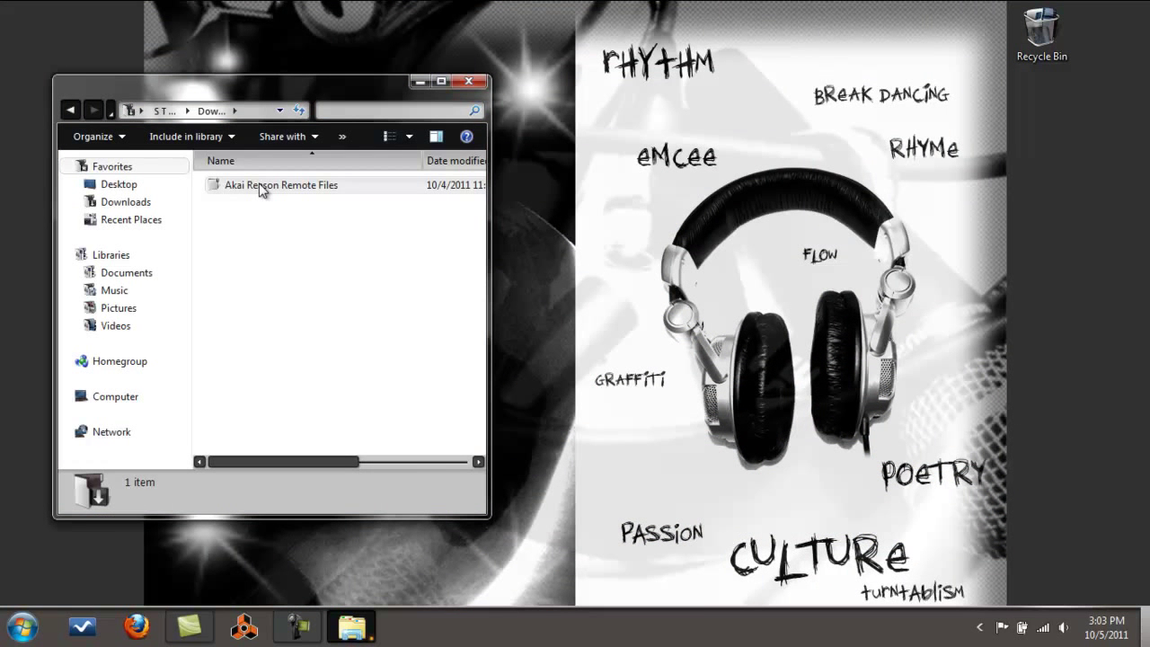
left_click_drag(260, 189, 1065, 309)
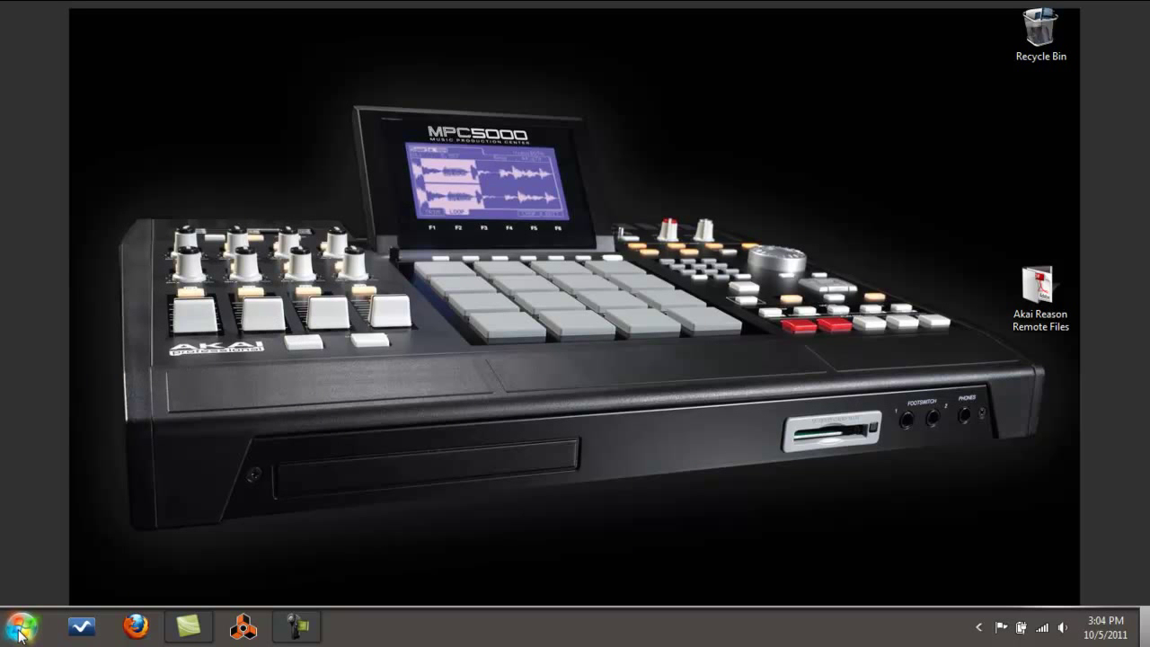
Open the Local Disk (C:) drive from Computer
left_click(21, 626)
left_click(257, 376)
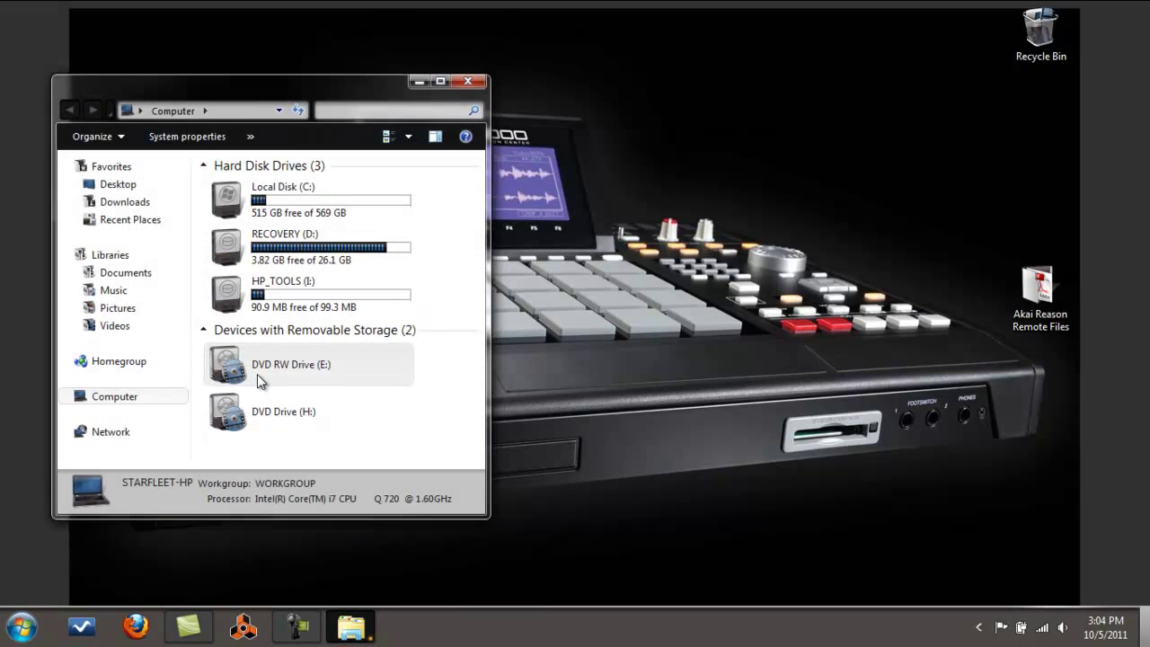
double_click(275, 202)
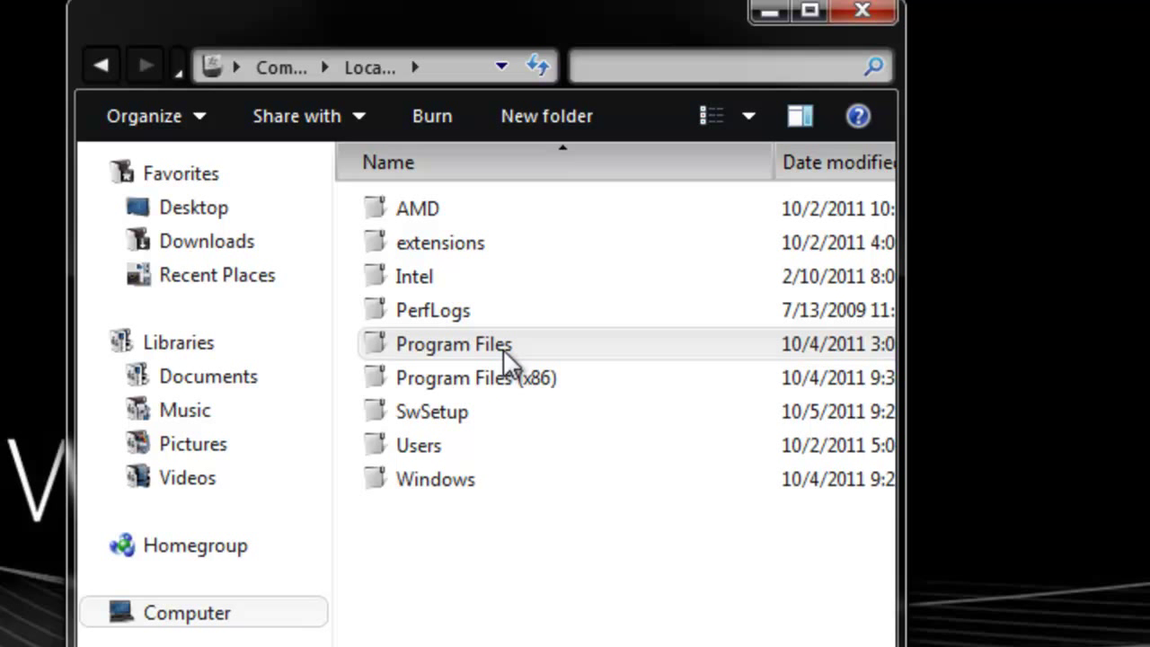
Set the folder options to show hidden files, folders, and drives
left_click(197, 115)
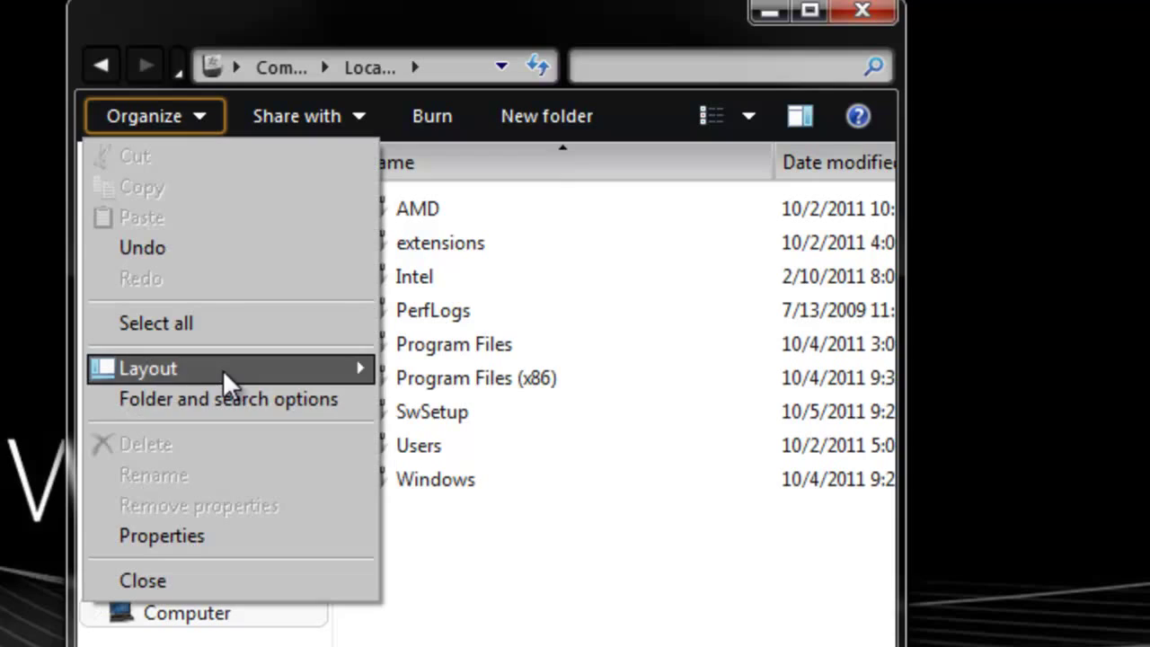
left_click(219, 397)
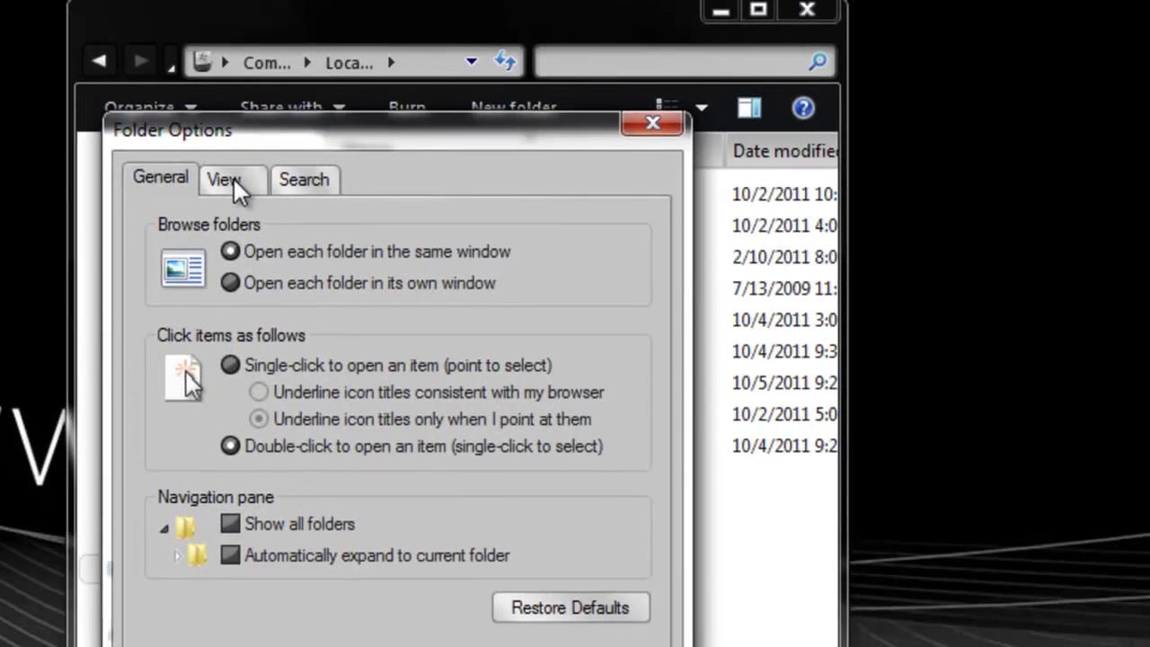
left_click(237, 193)
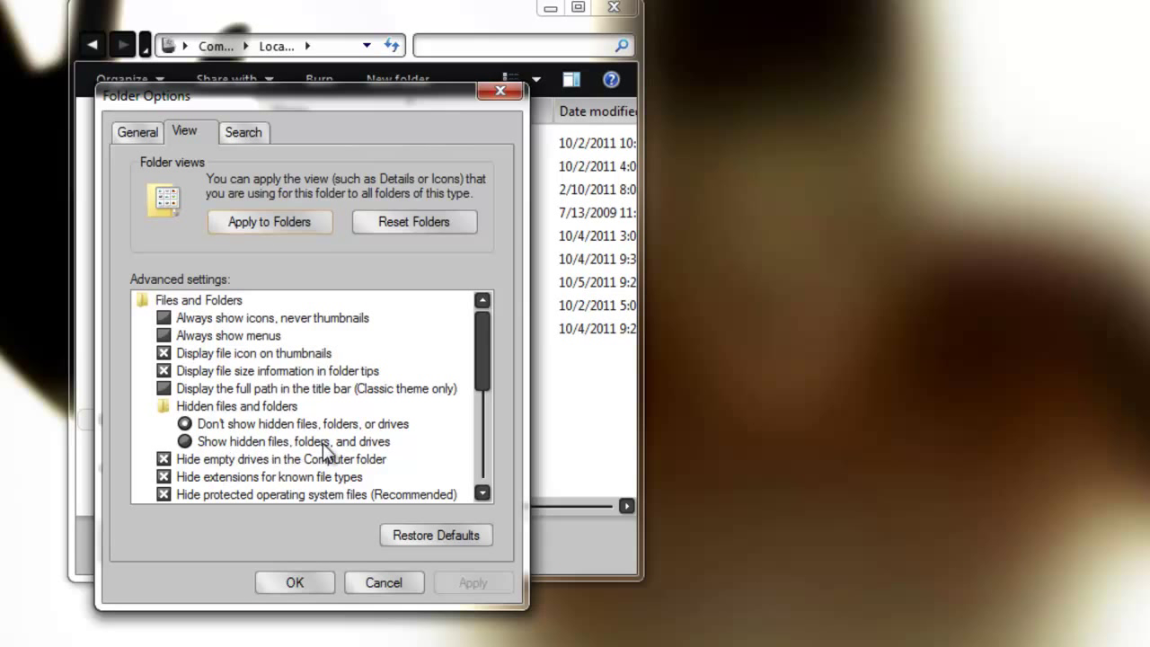
left_click(200, 444)
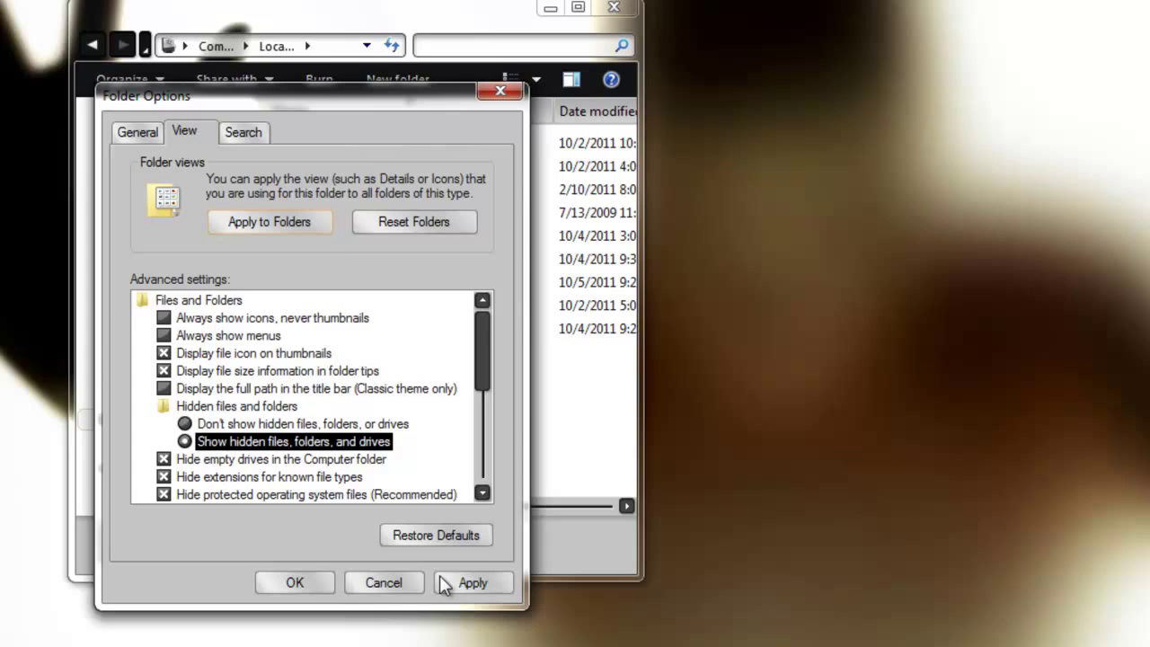
left_click(473, 581)
left_click(314, 582)
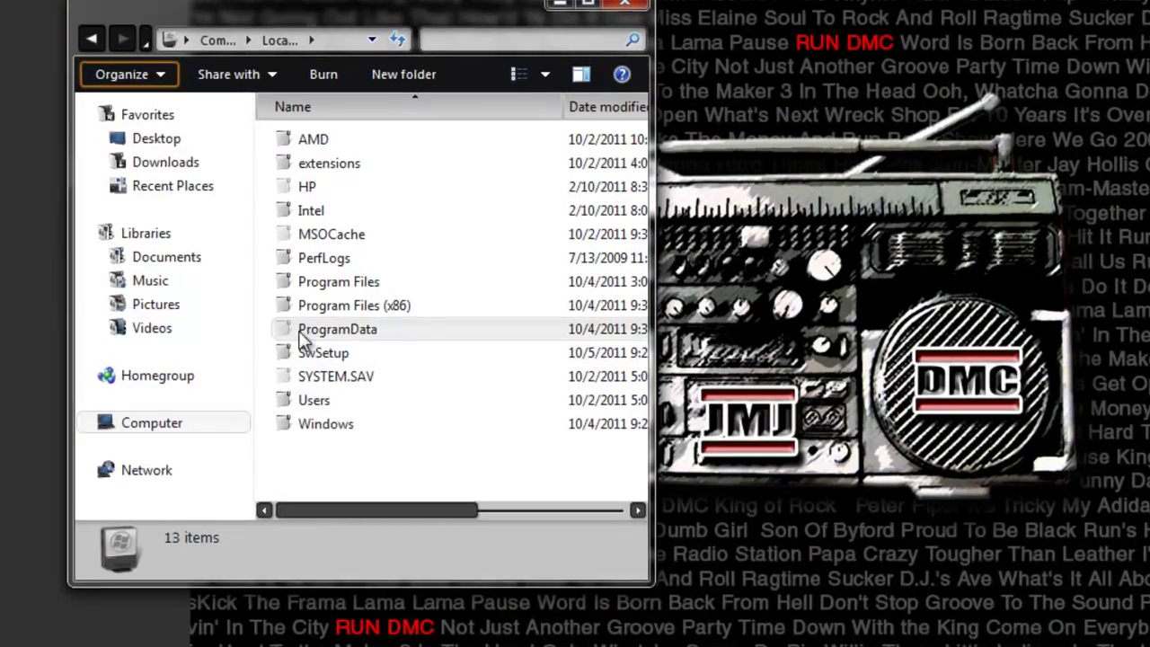
Open the Propellerhead Software folder inside the C: drive's ProgramData folder
mouse_move(323, 331)
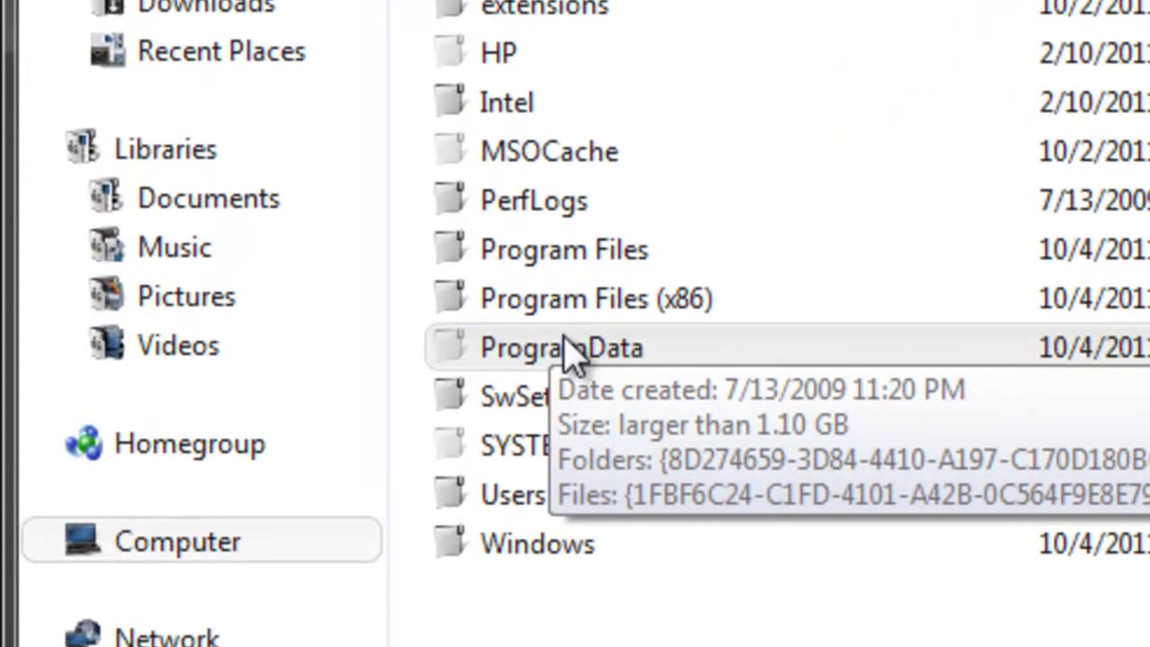
double_click(596, 357)
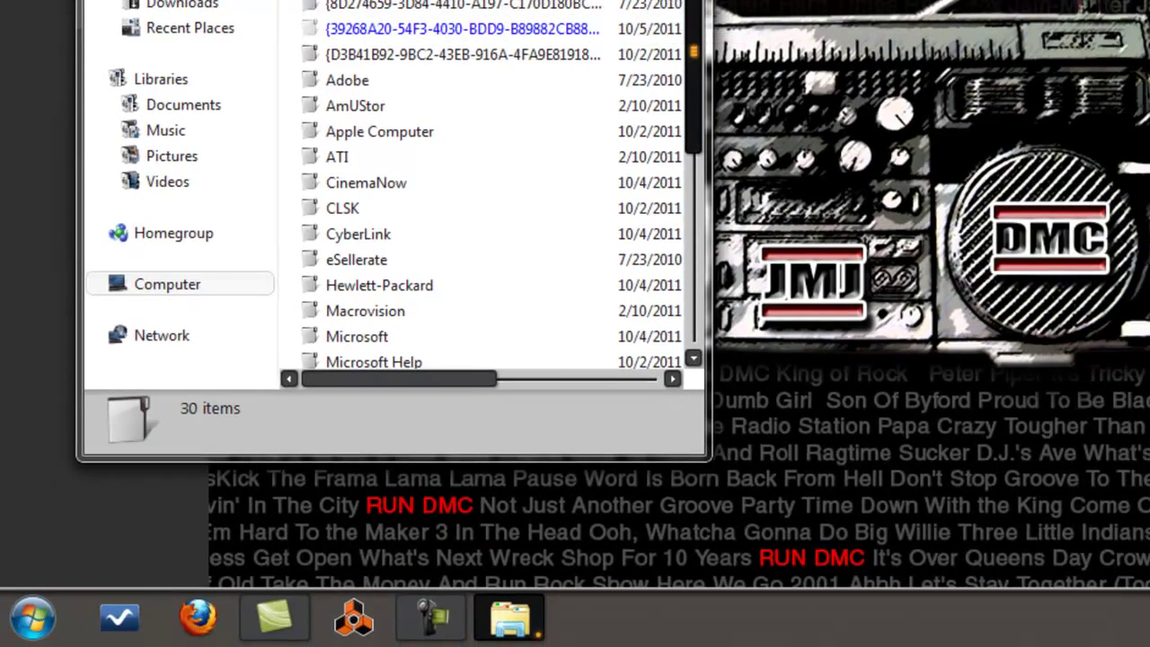
left_click_drag(695, 0, 702, 87)
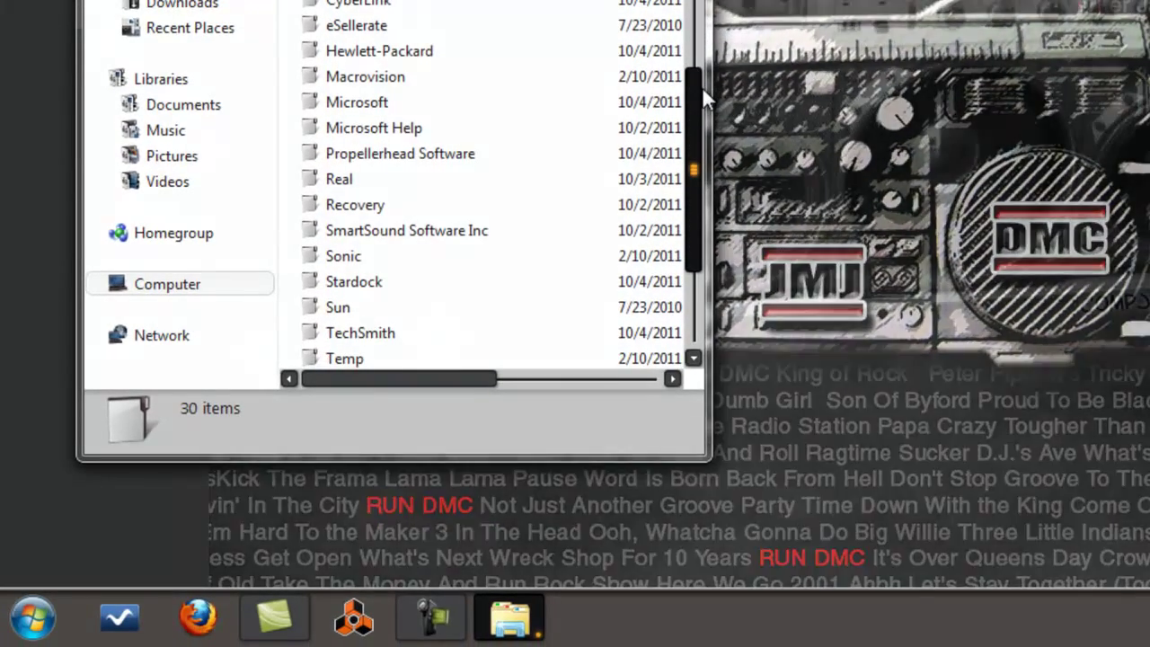
scroll(482, 154, "down", 2)
scroll(481, 165, "up", 5)
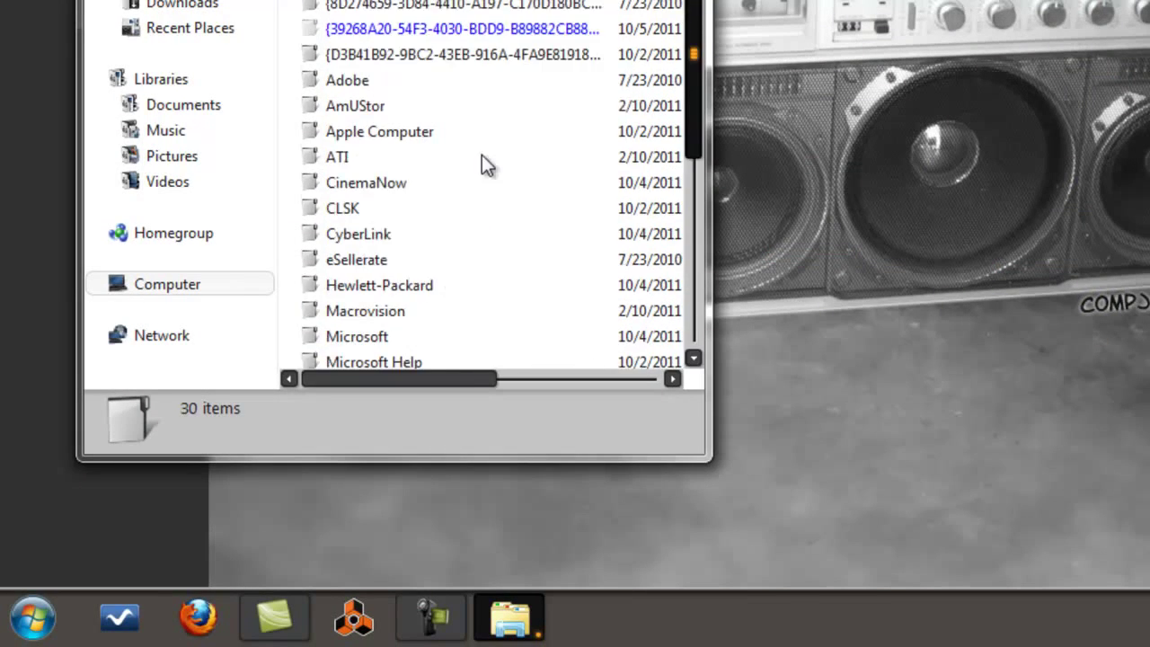
left_click_drag(700, 54, 701, 101)
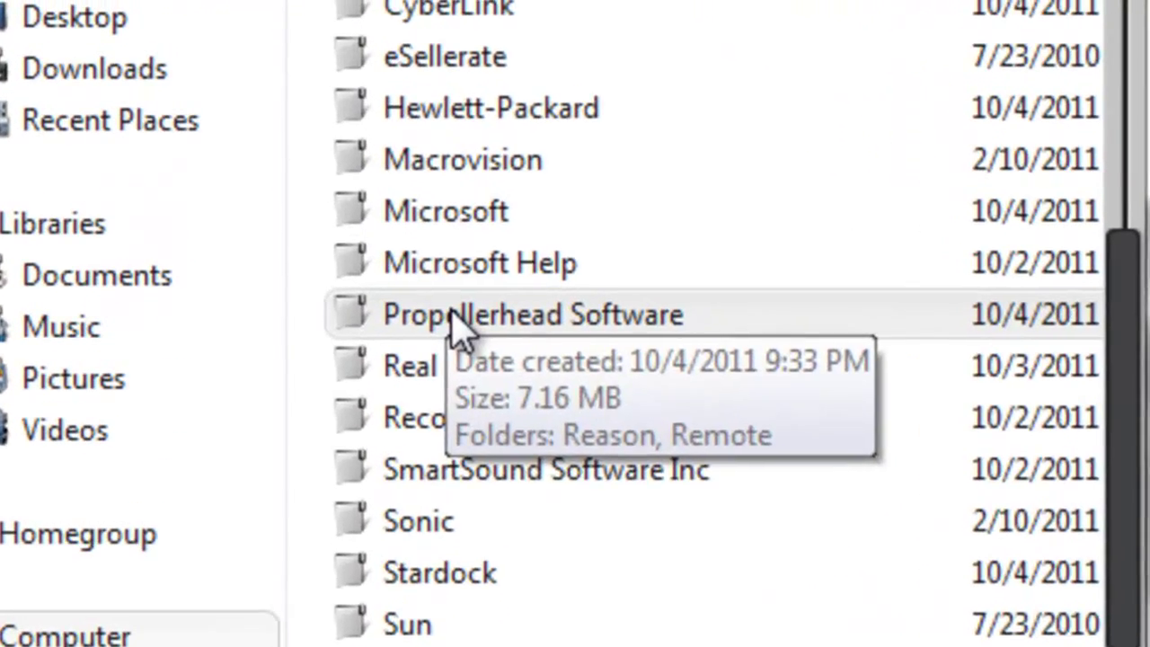
double_click(383, 124)
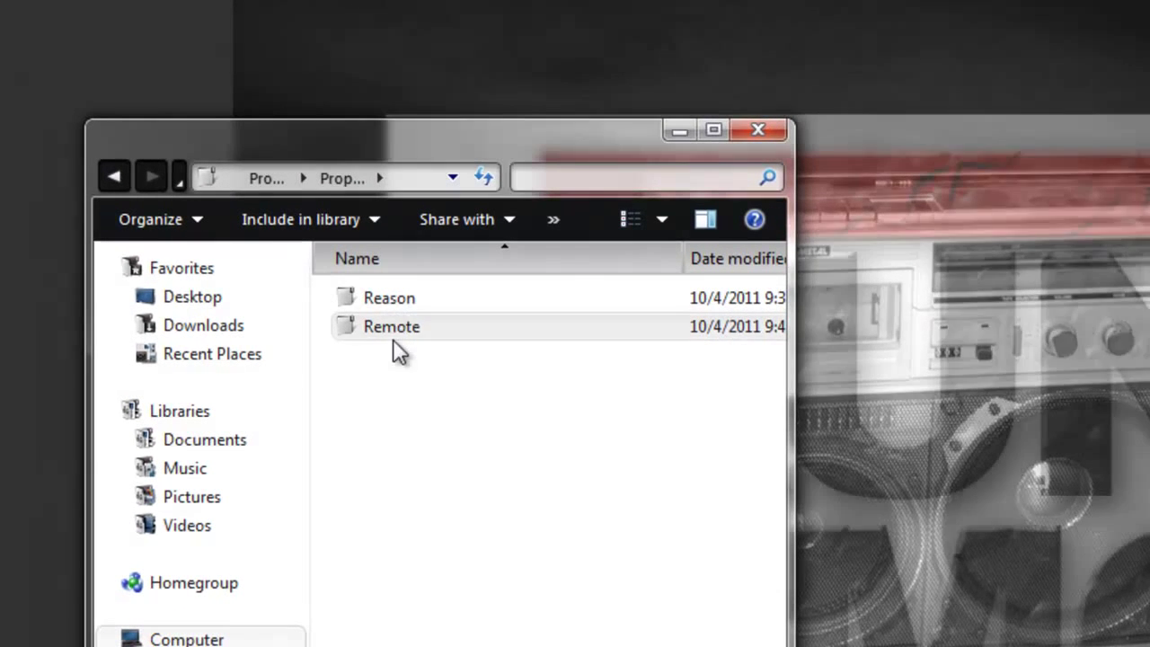
Open the Lua Codecs folder inside Remote's Codecs folder
double_click(390, 323)
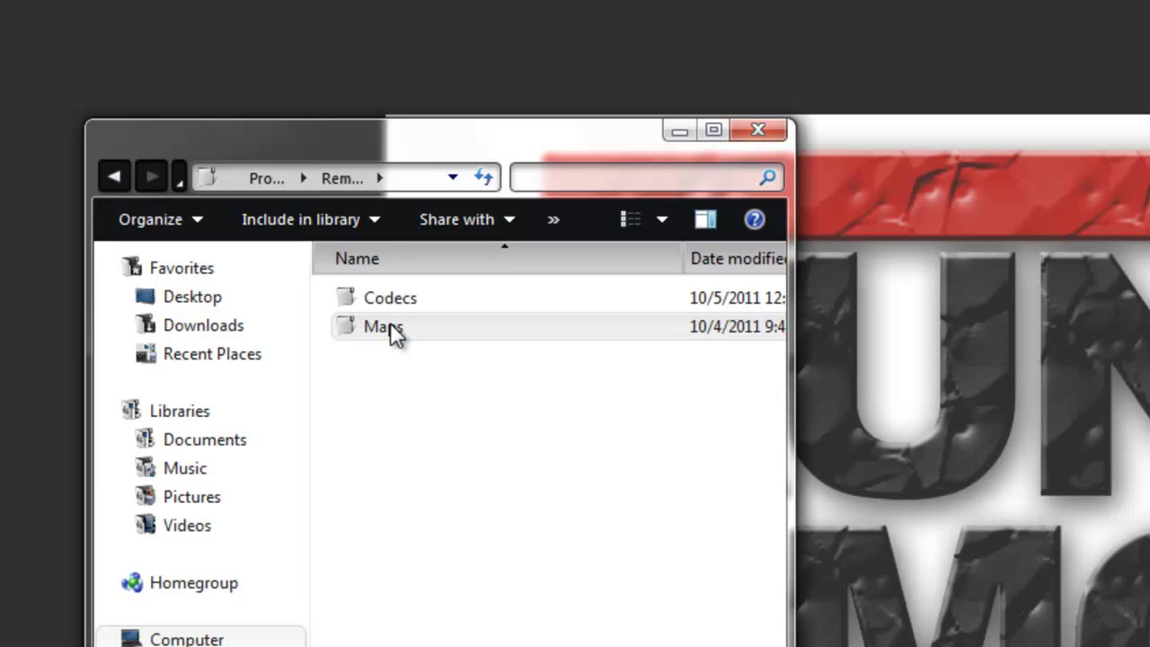
mouse_move(390, 333)
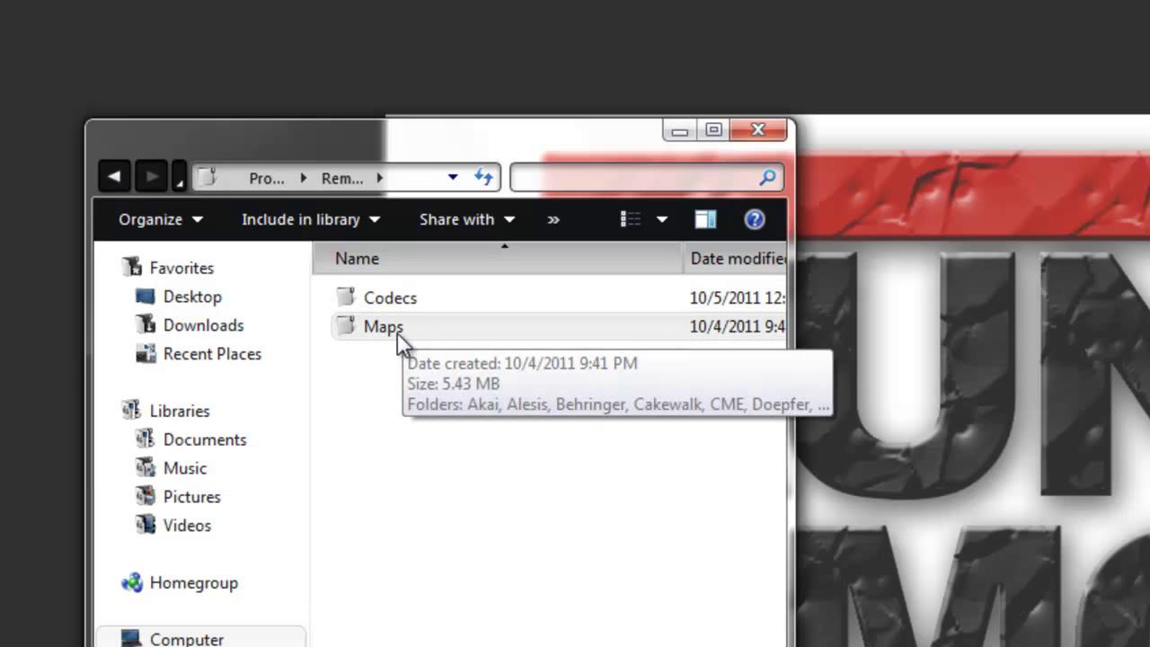
double_click(389, 297)
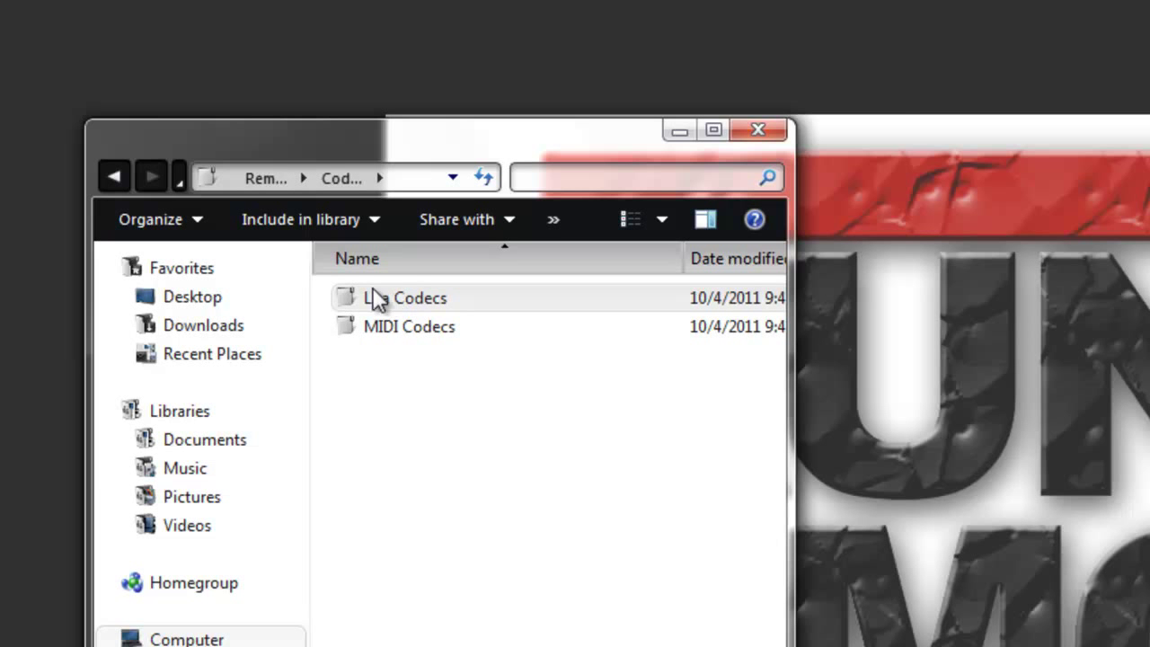
double_click(391, 301)
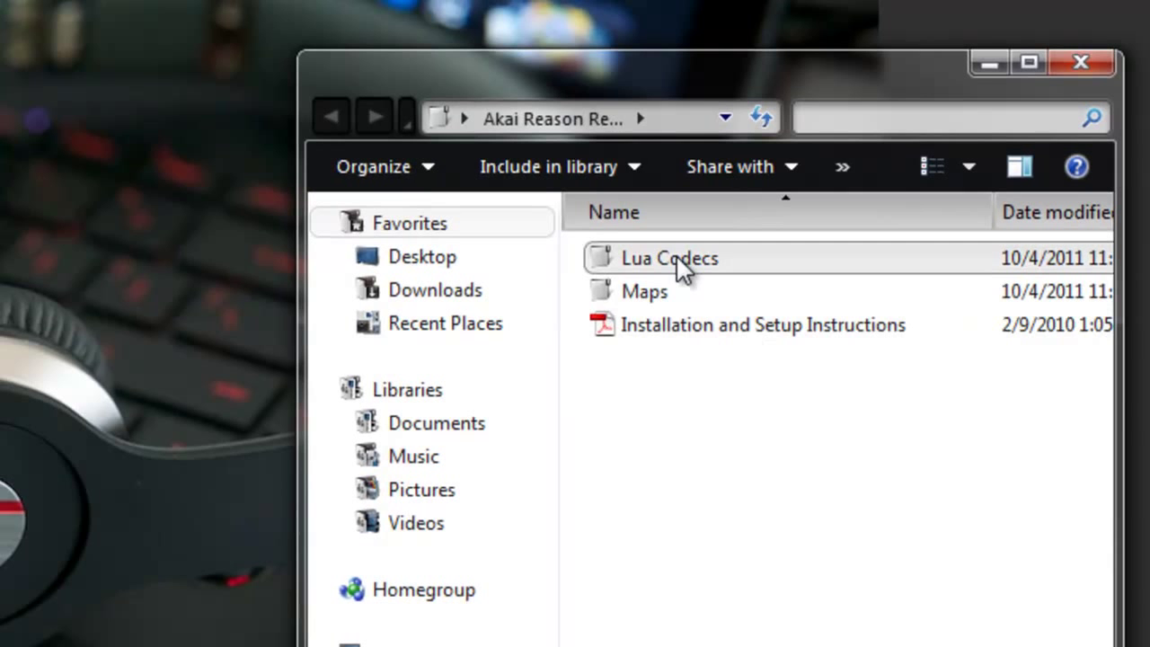
Copy all the files from the Akai folder inside the Lua Codecs folder of Akai Reason Remote Files
double_click(677, 266)
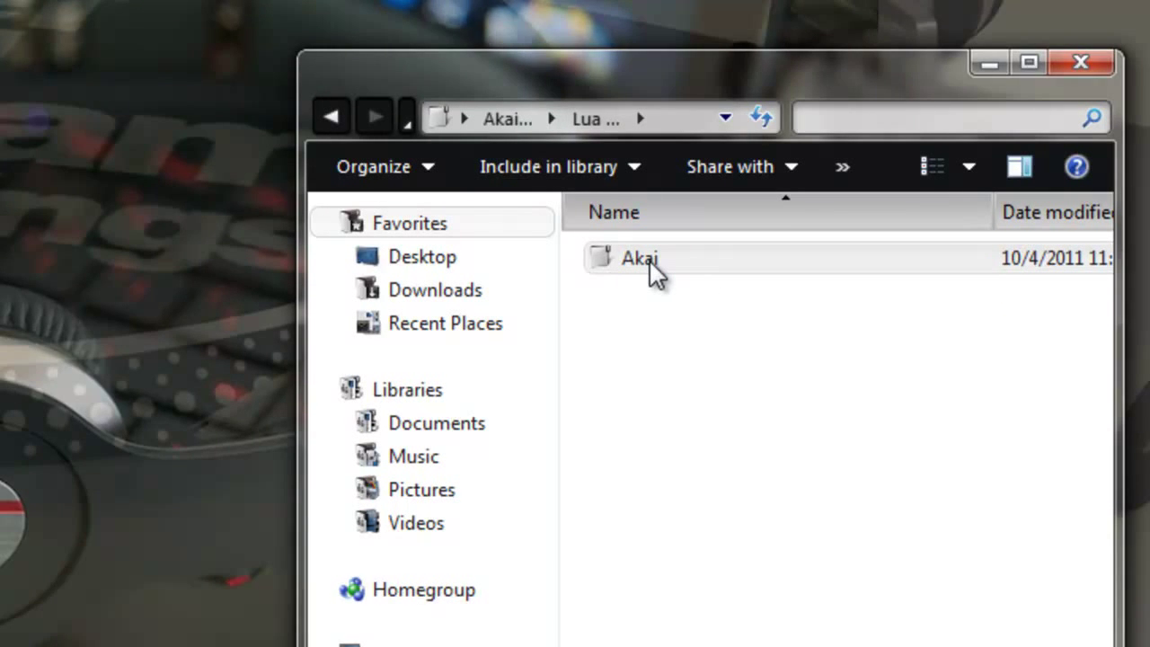
double_click(648, 259)
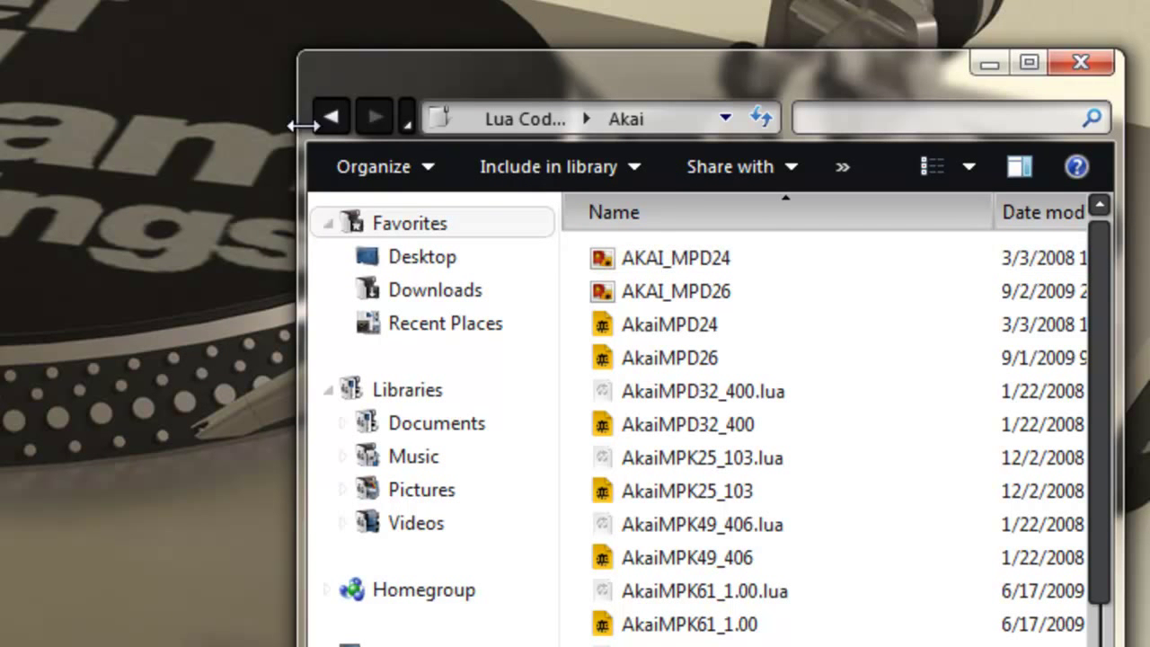
left_click(436, 166)
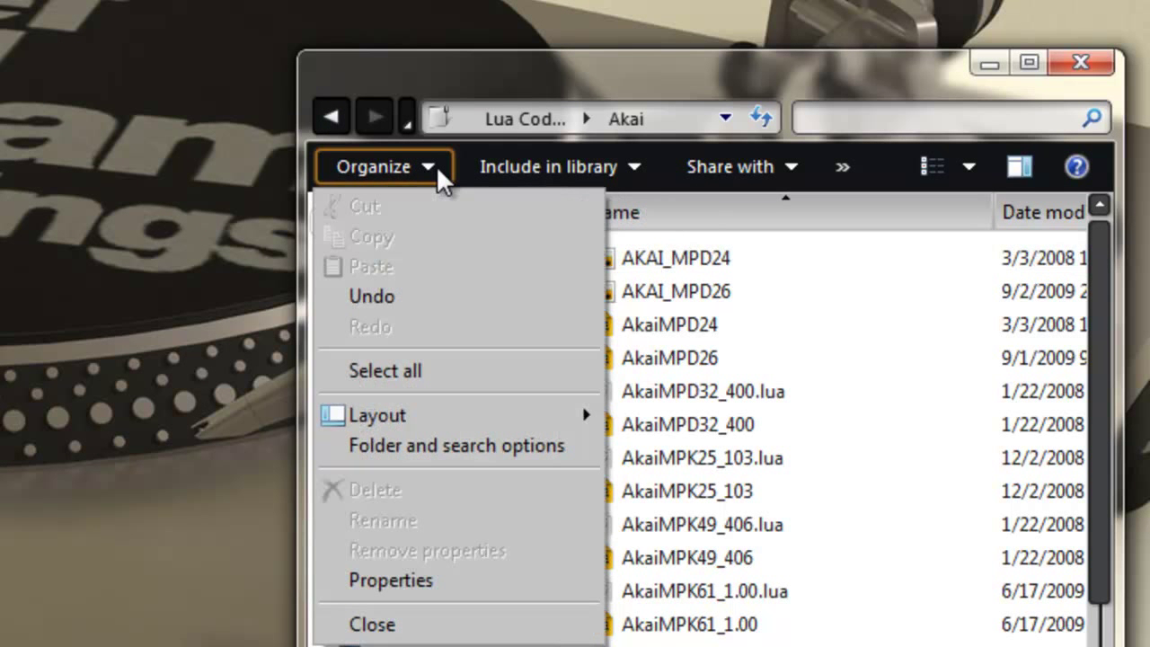
left_click(447, 366)
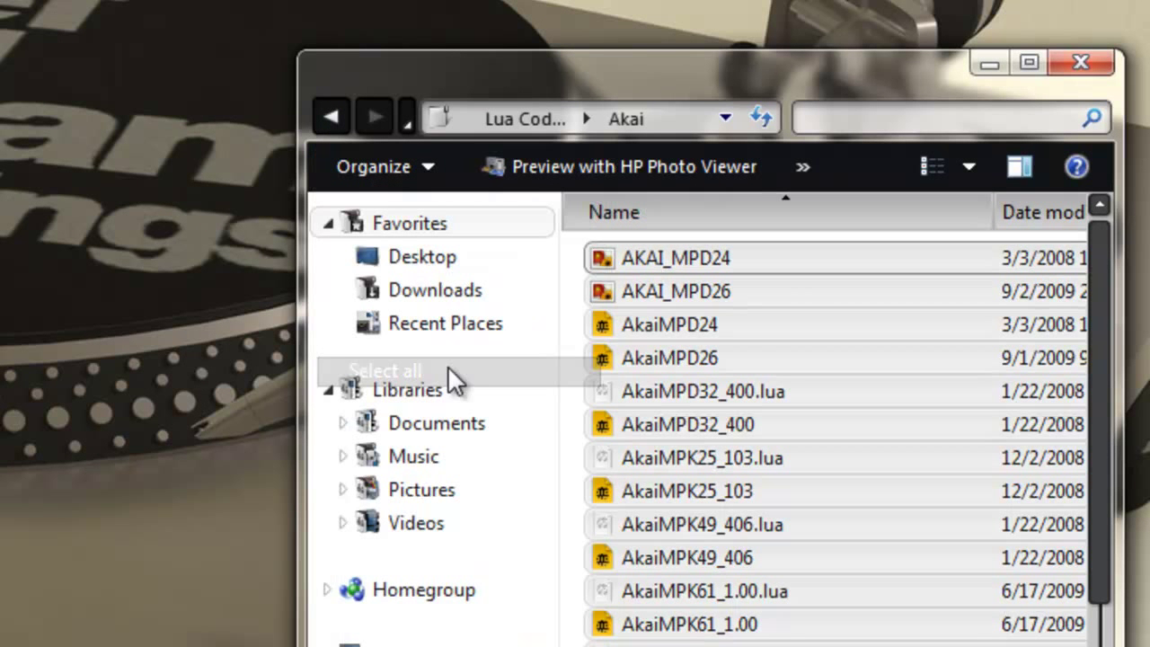
right_click(685, 358)
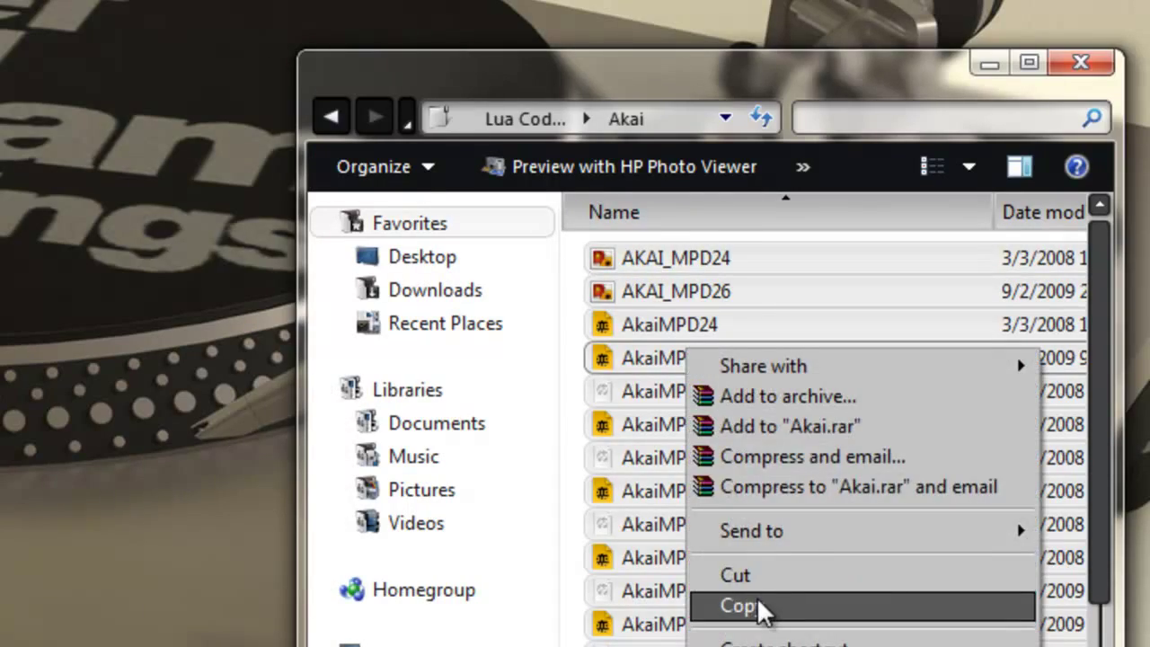
left_click(756, 601)
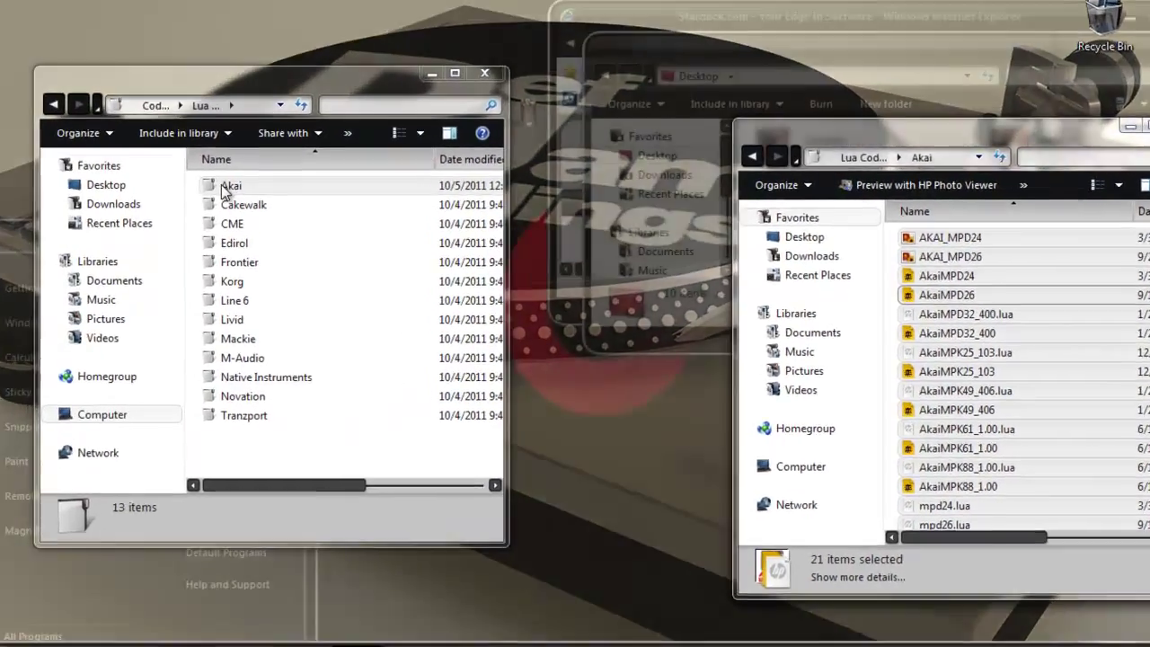
Paste the codec files into Remote's Akai folder under Lua Codecs, replacing all conflicting files and granting administrator permission
right_click(224, 189)
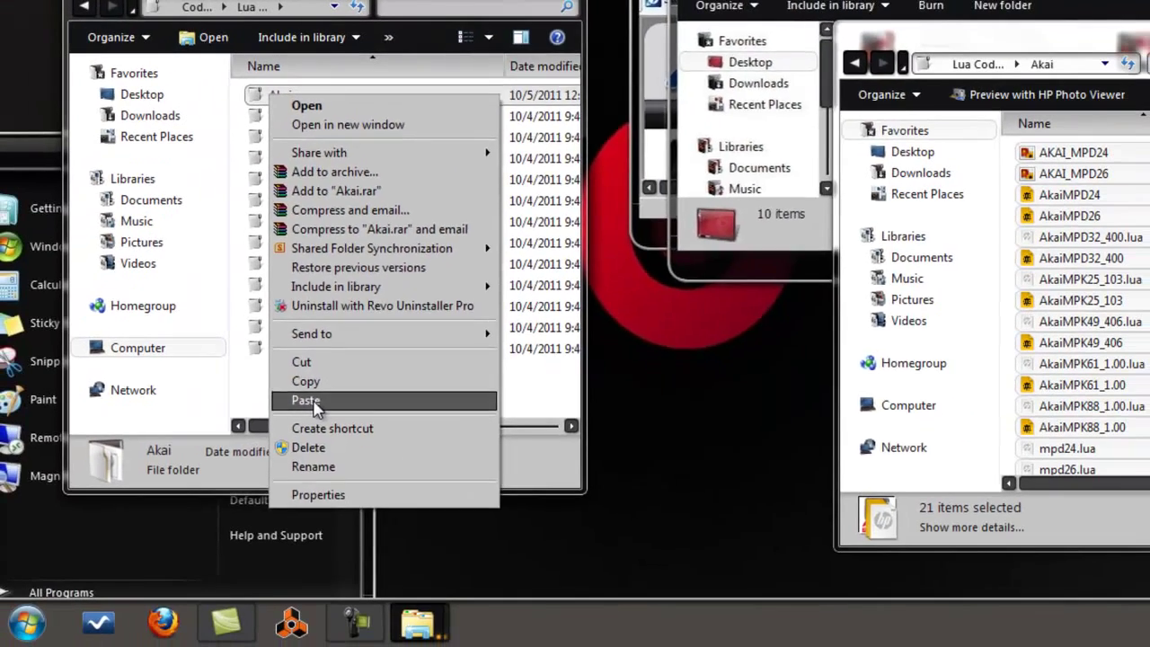
left_click(303, 473)
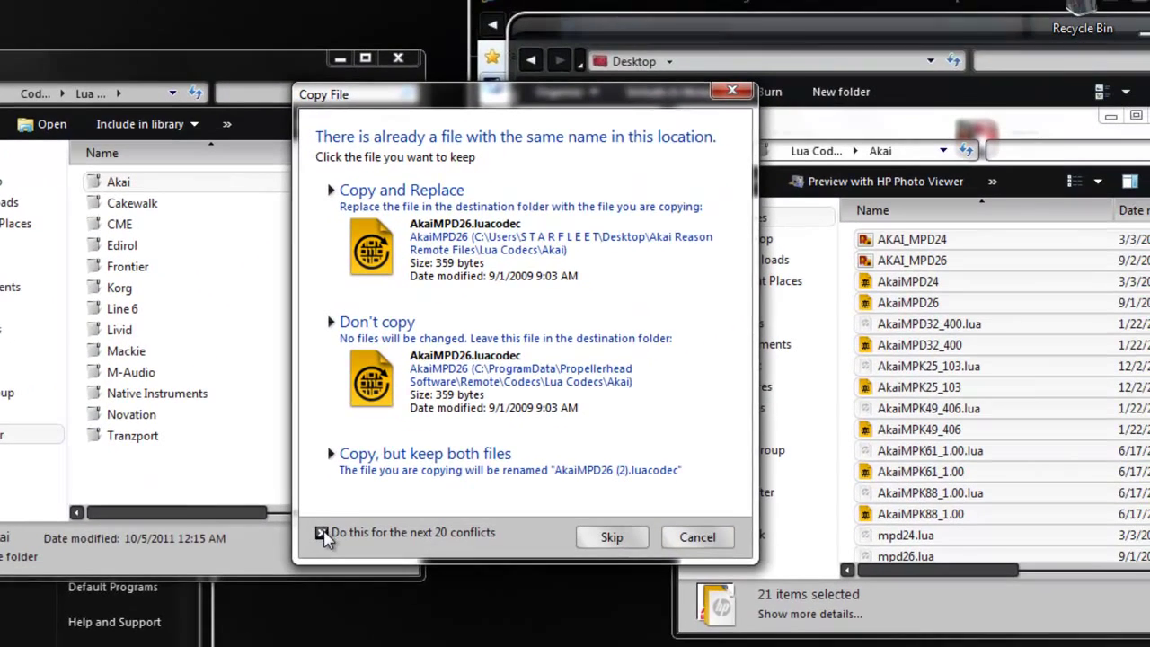
left_click(483, 445)
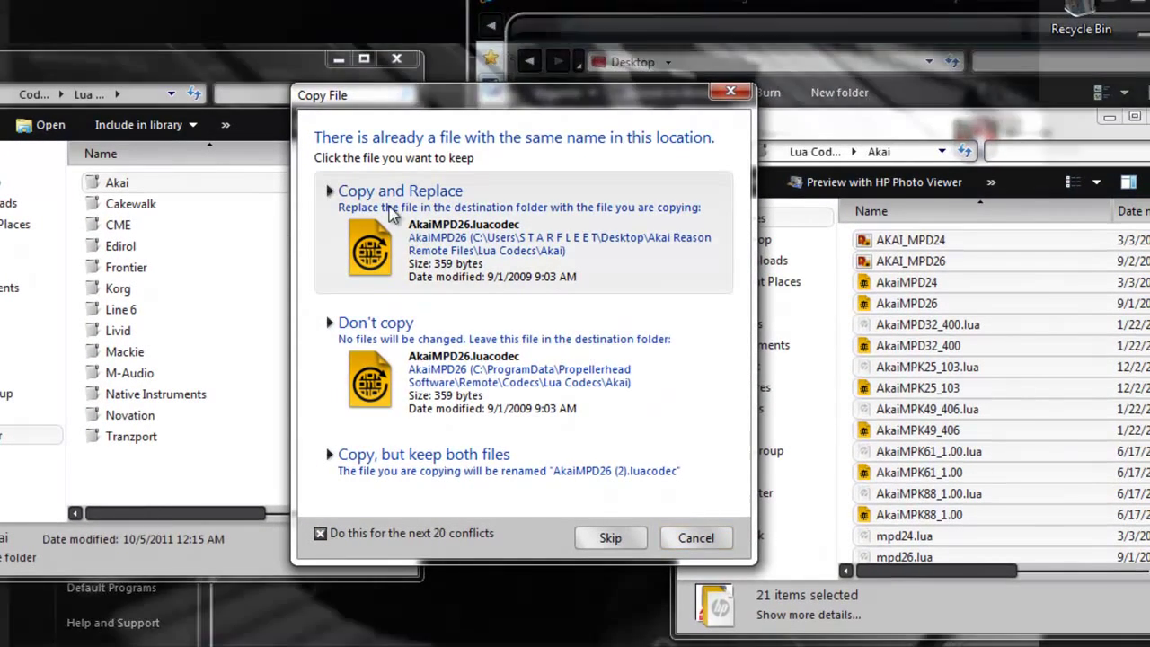
left_click(430, 218)
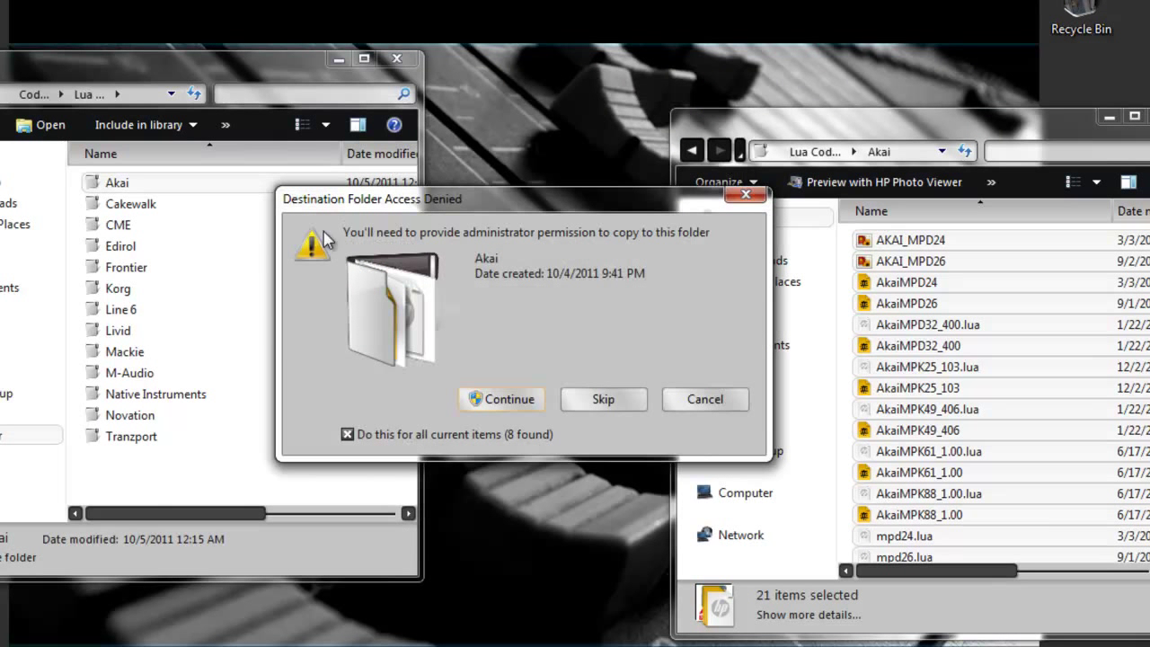
left_click(506, 400)
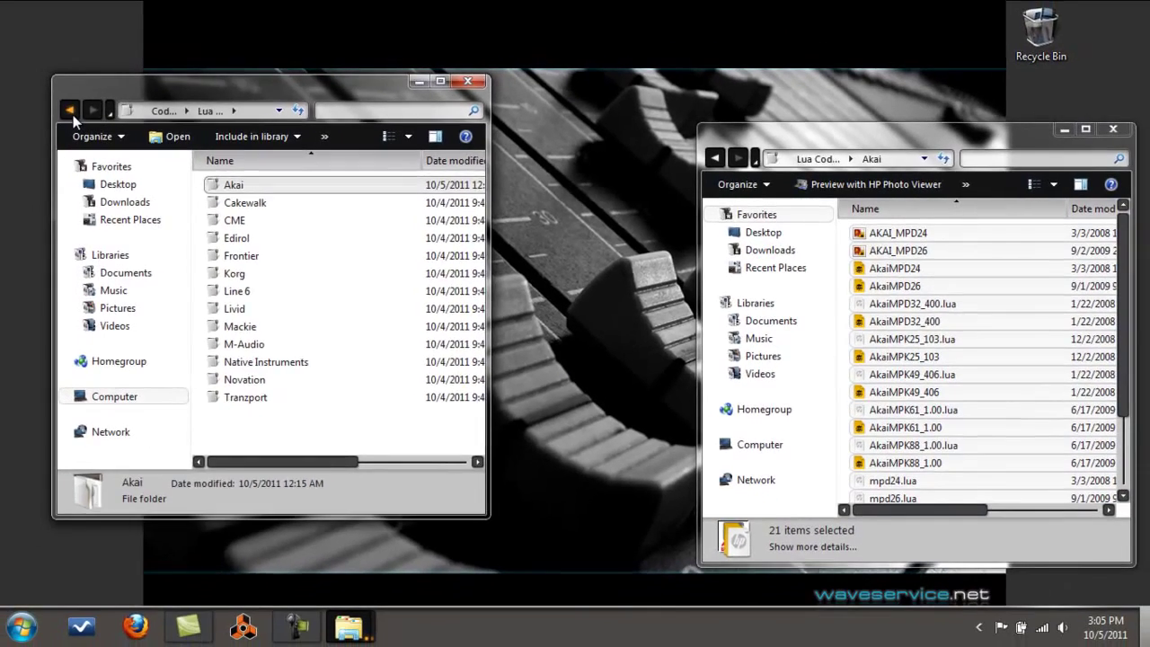
Return to Propellerhead Software's Remote folder and open its Maps folder
left_click(69, 109)
left_click(69, 110)
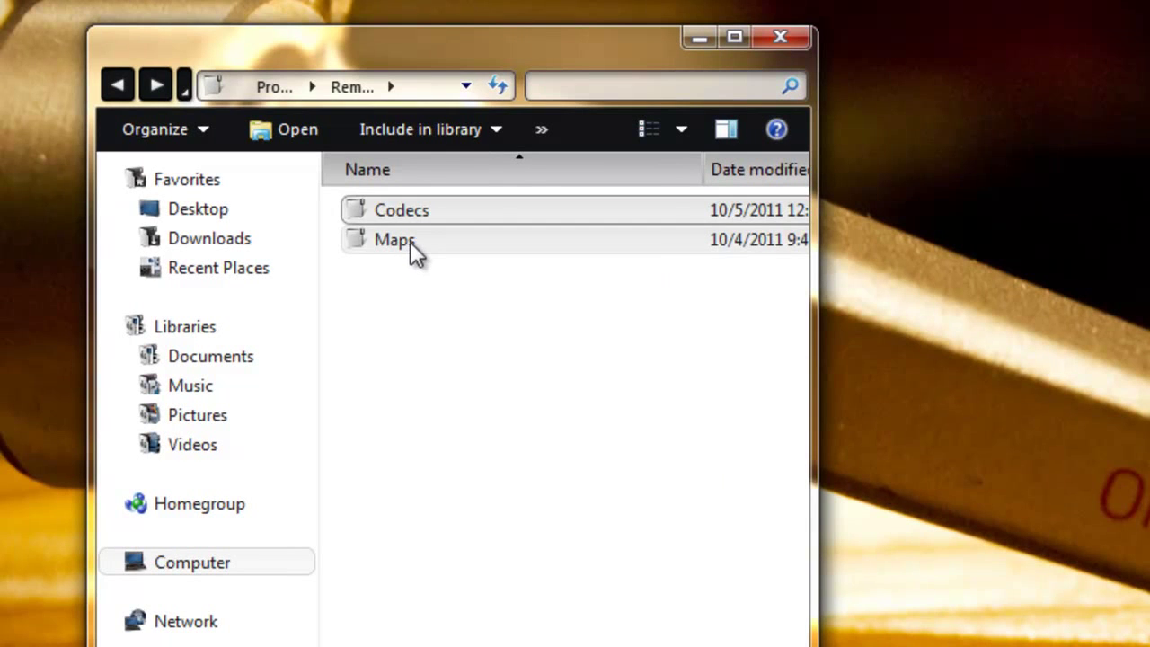
left_click(329, 223)
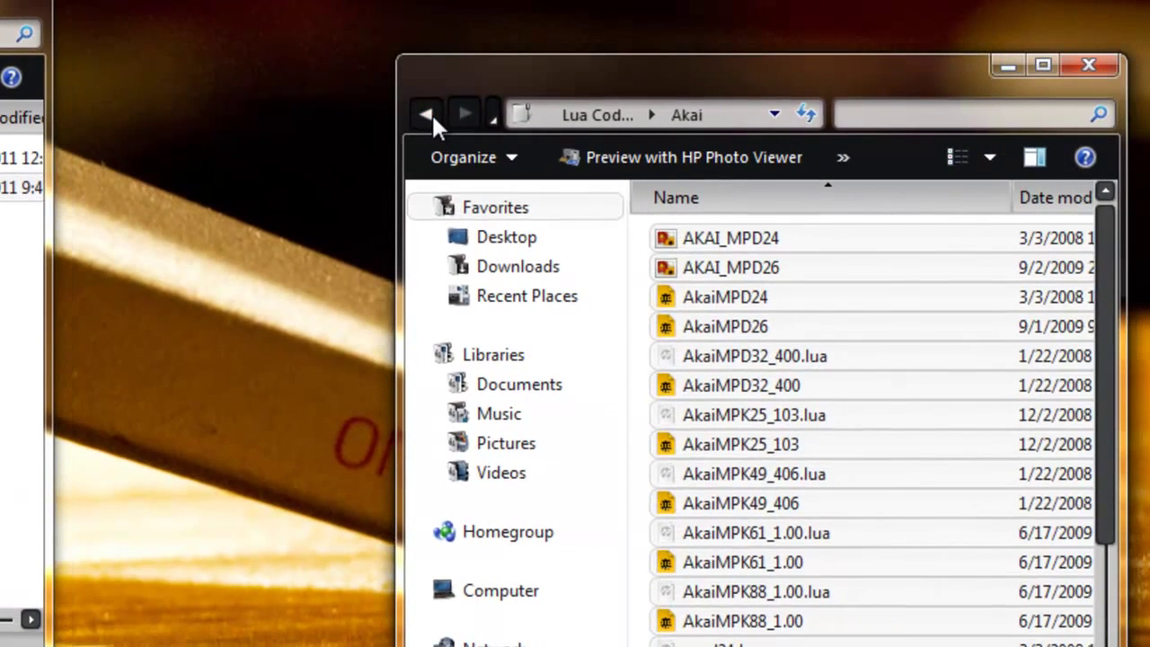
Copy all the remotemap files from the Akai folder inside the Maps folder of Akai Reason Remote Files
left_click(427, 114)
left_click(428, 114)
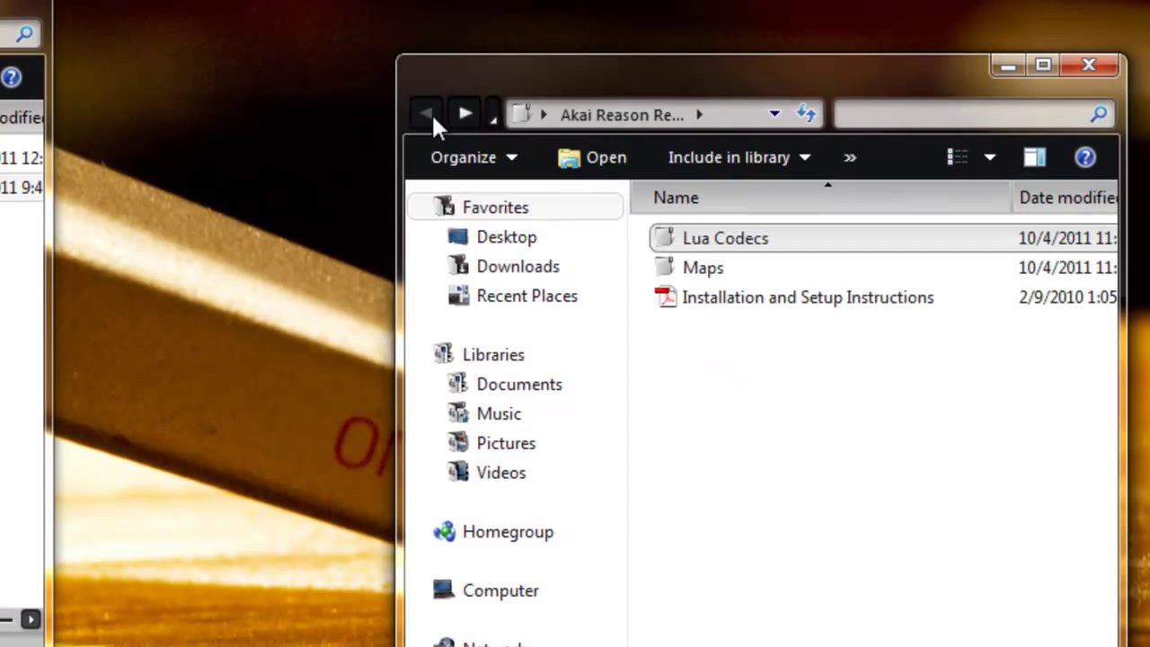
left_click(701, 267)
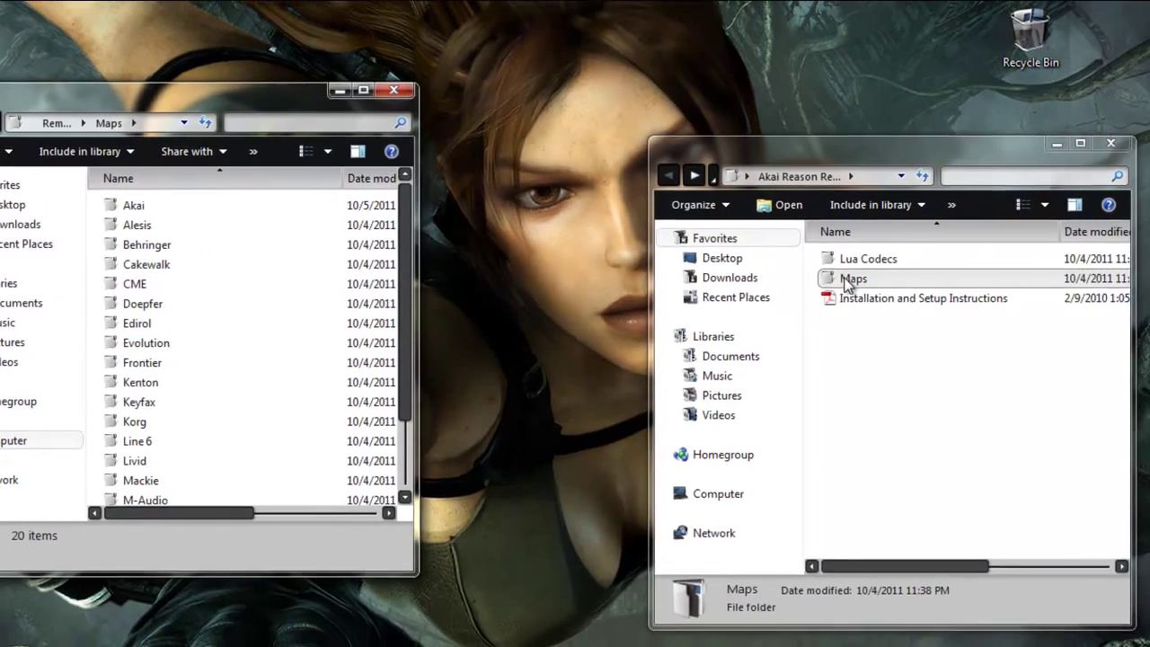
double_click(843, 277)
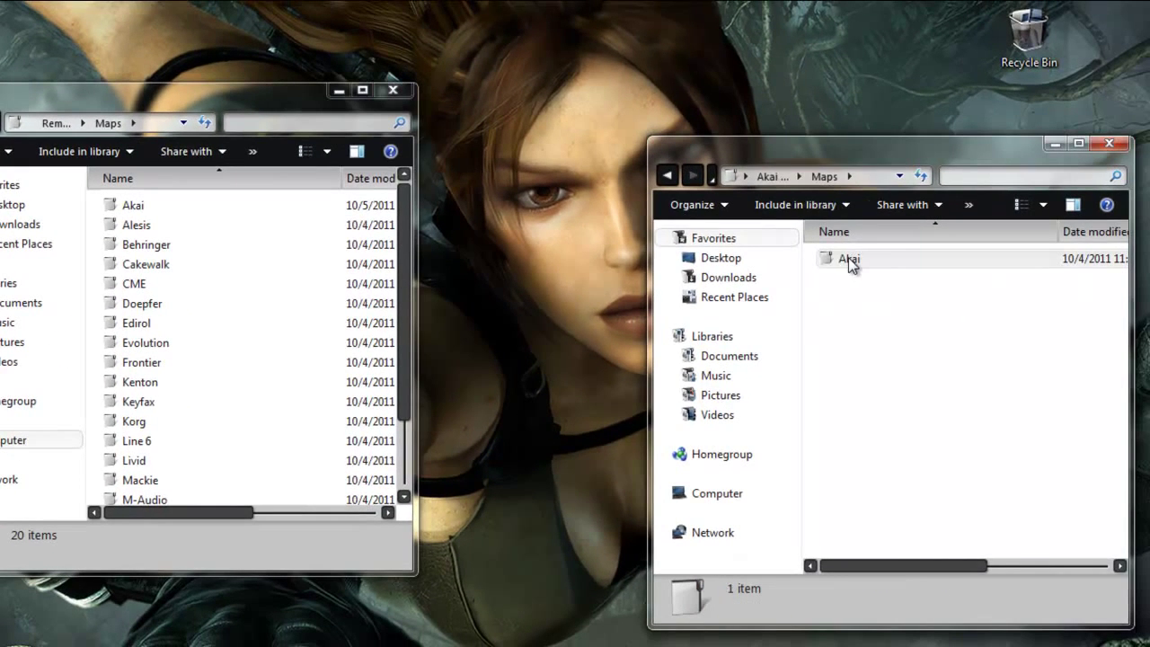
double_click(847, 257)
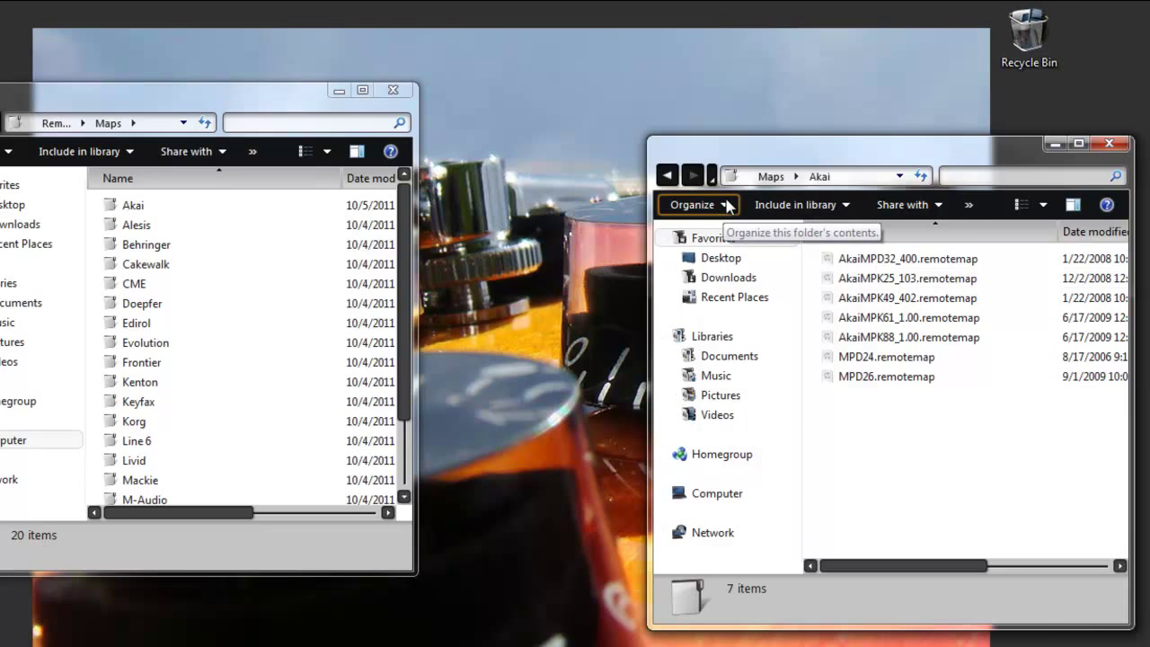
left_click(725, 205)
left_click(713, 322)
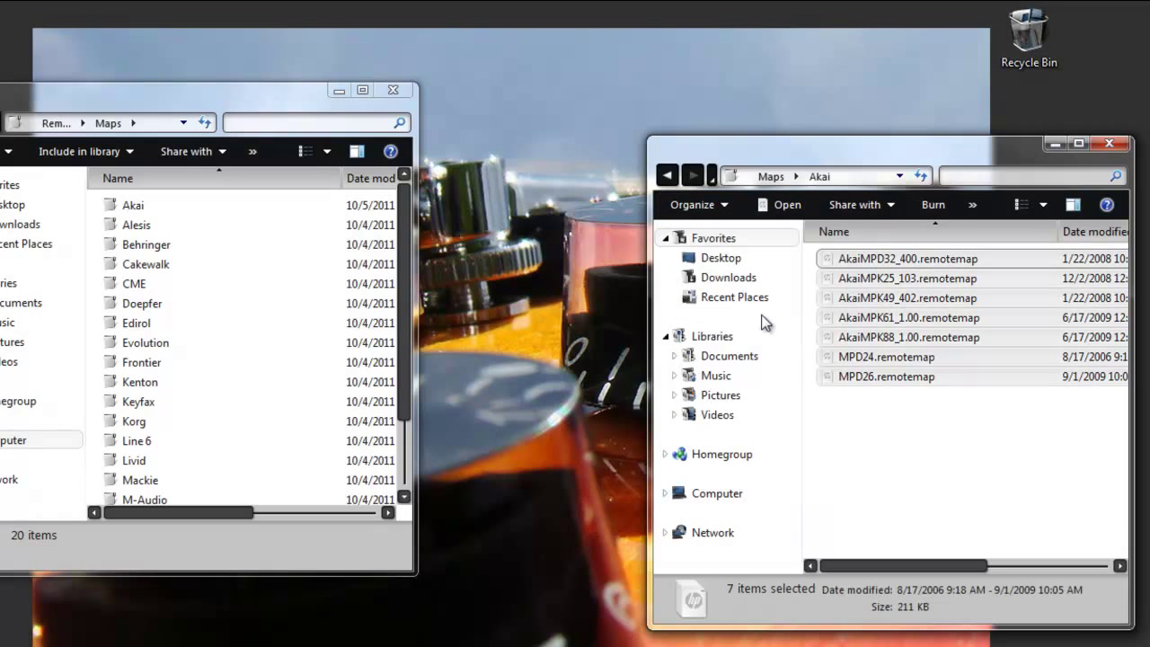
right_click(902, 281)
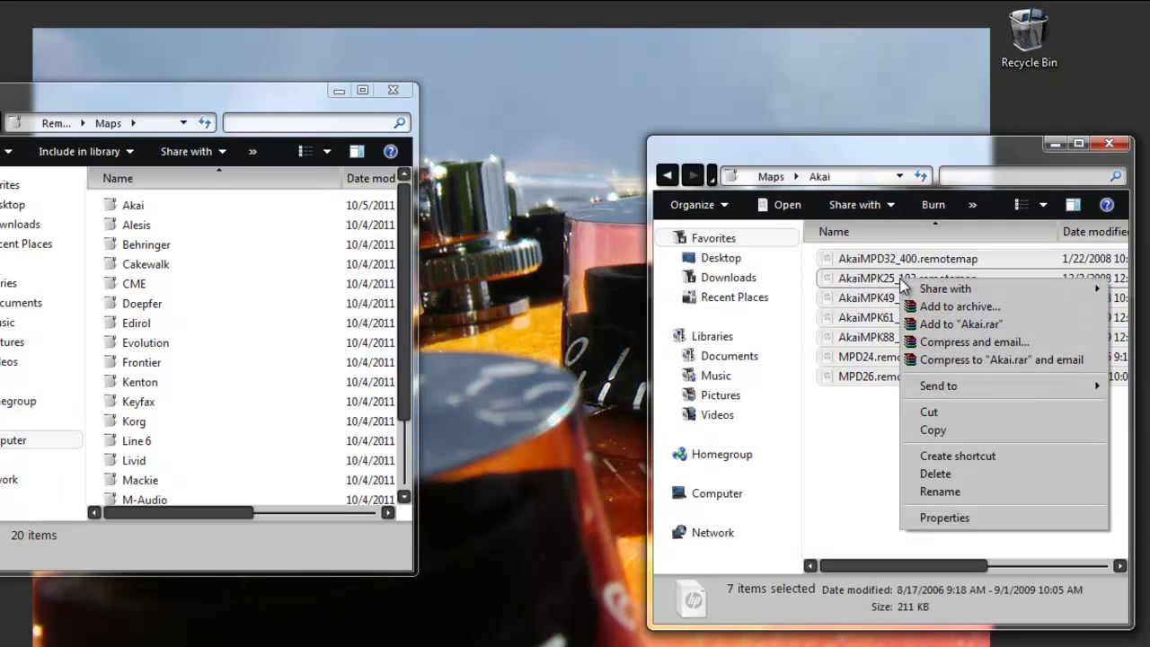
left_click(934, 430)
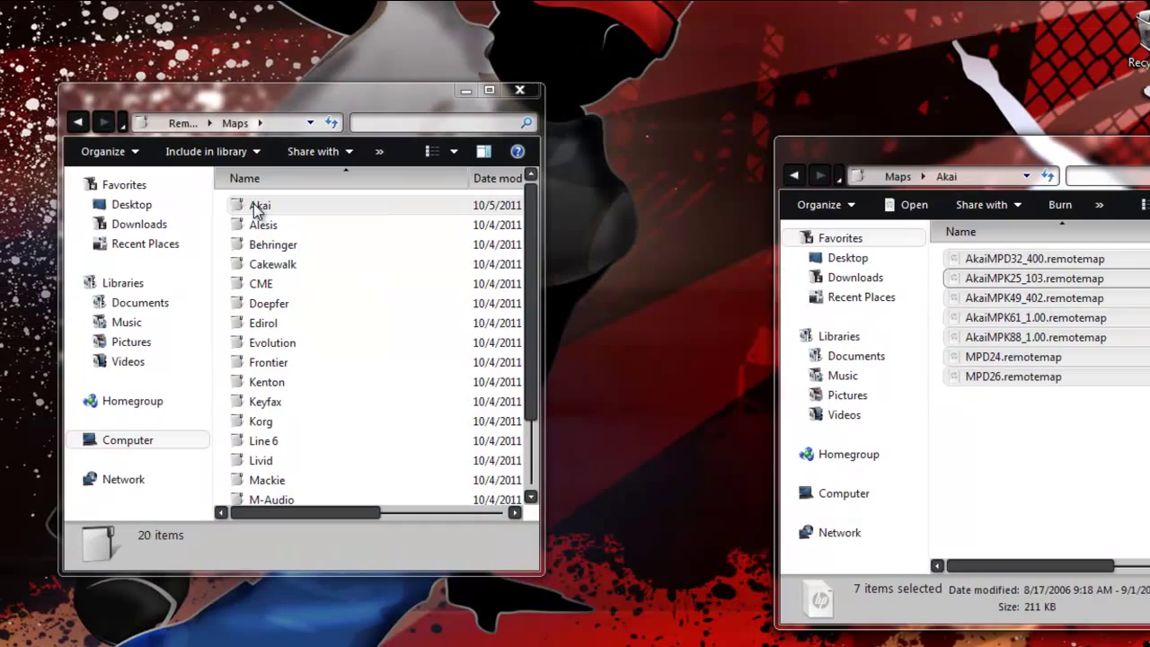
Paste the remotemap files into the Akai folder in Remote's Maps, replacing all conflicts with administrator permission, and close both folder windows
left_click(176, 206)
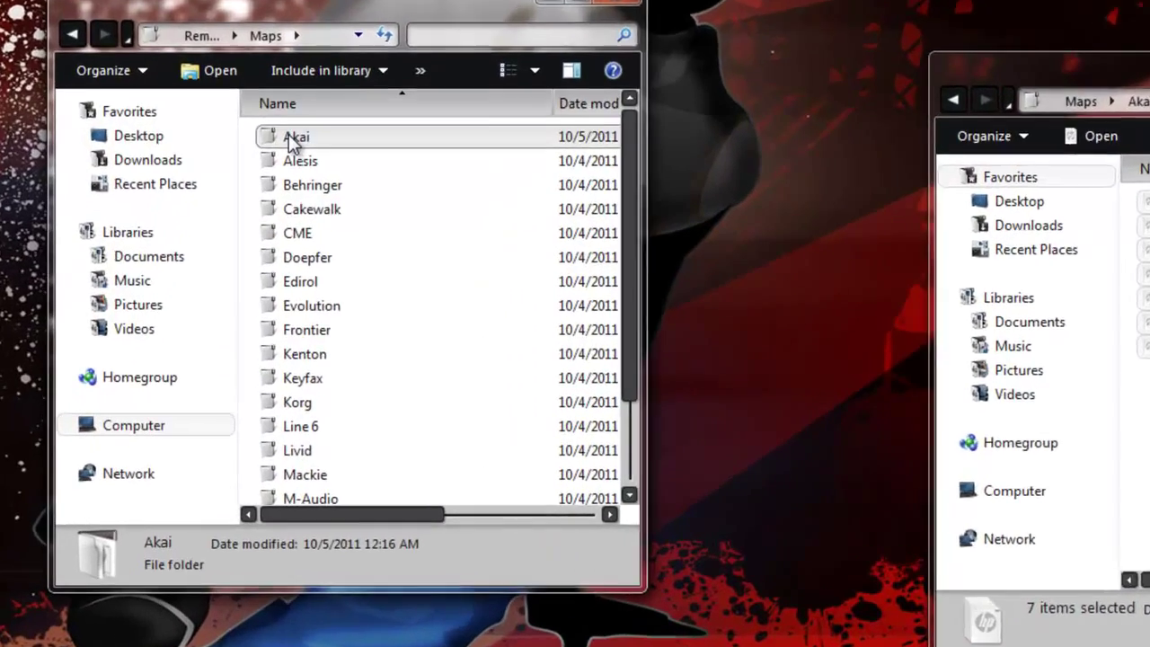
right_click(256, 206)
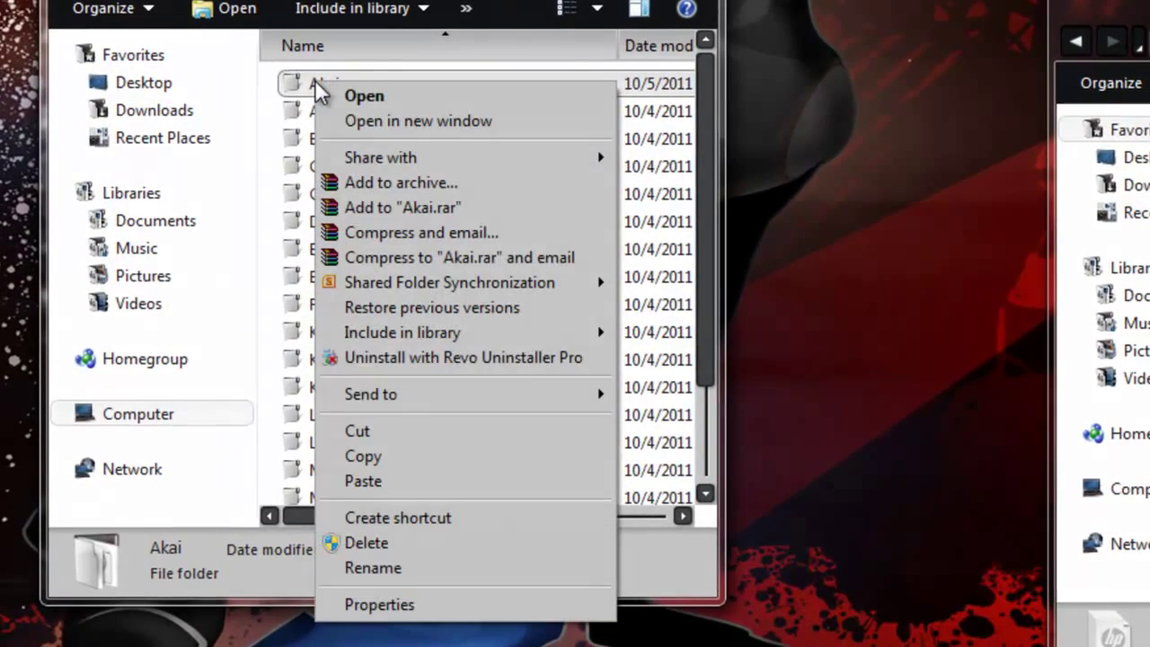
left_click(371, 481)
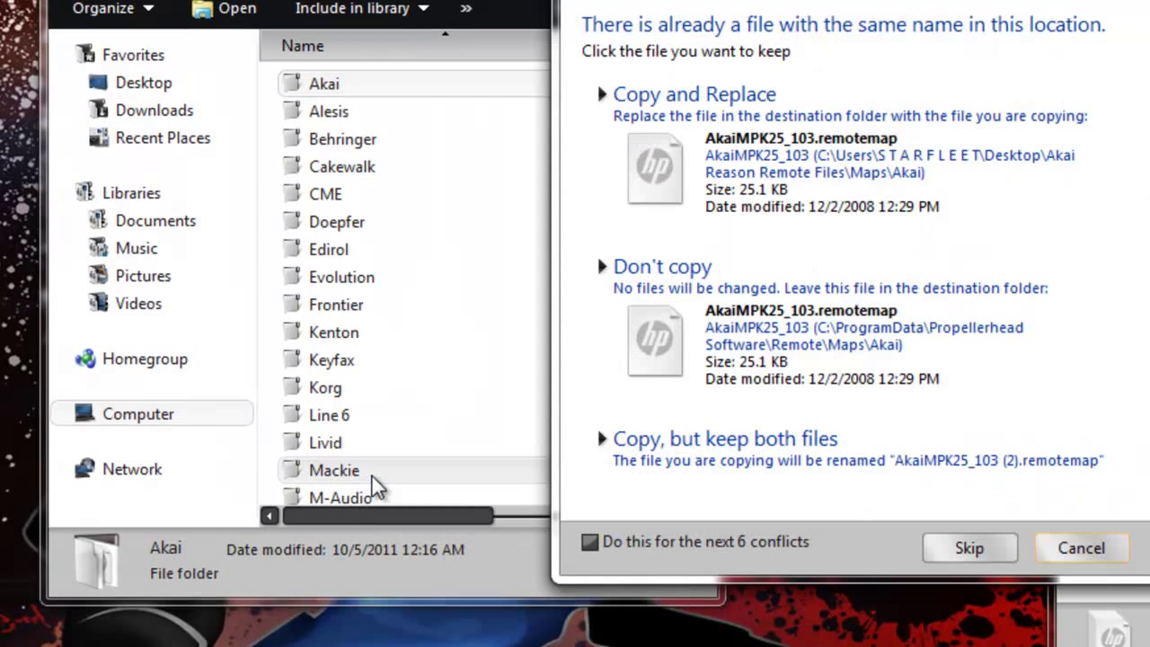
left_click(591, 543)
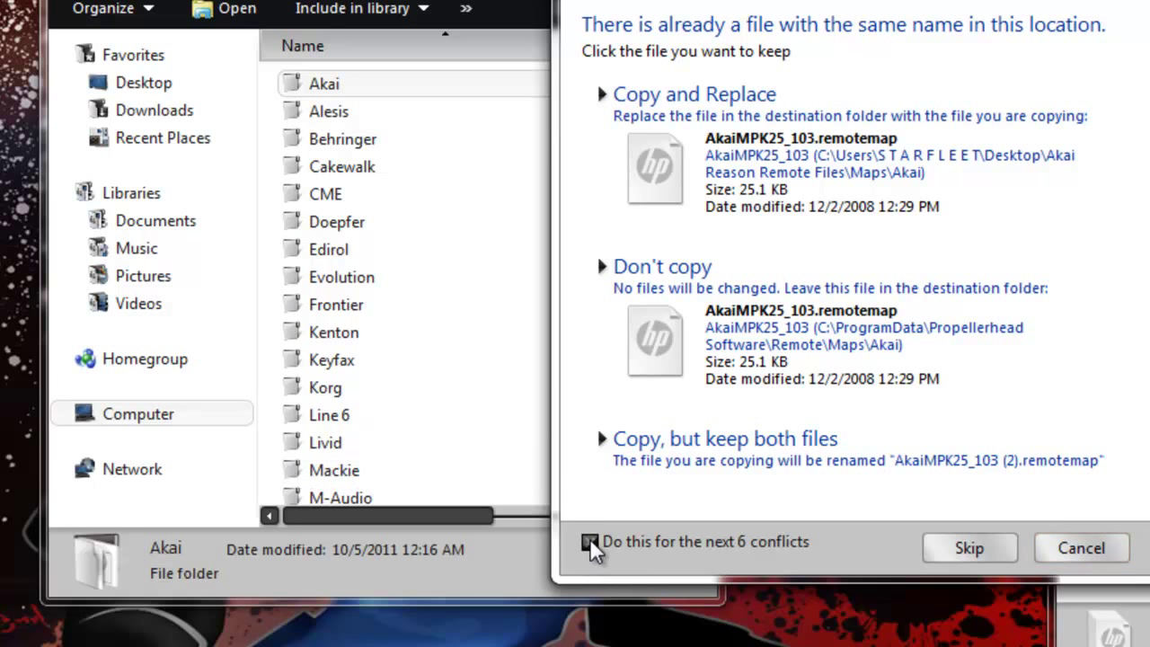
left_click(819, 113)
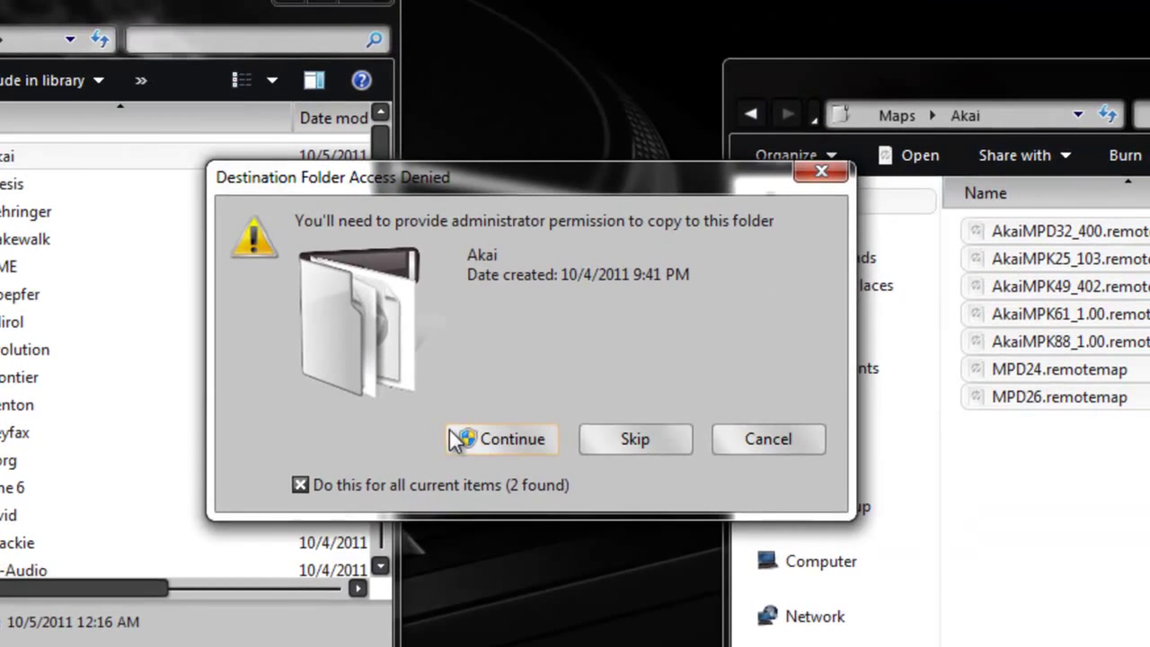
left_click(503, 435)
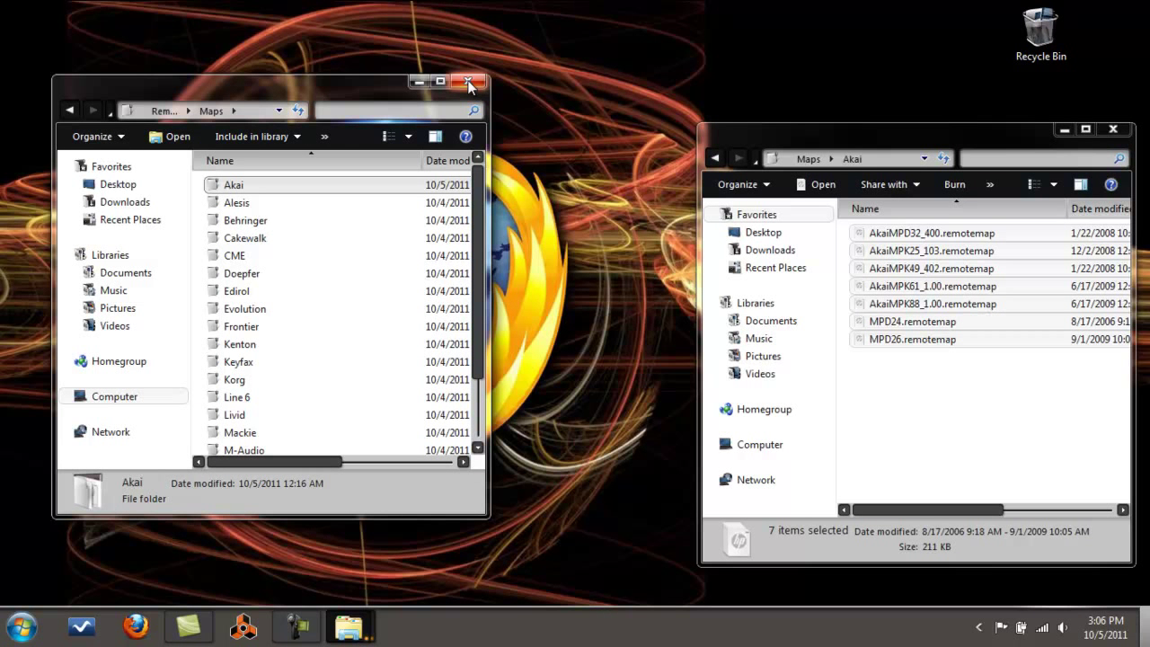
left_click(468, 83)
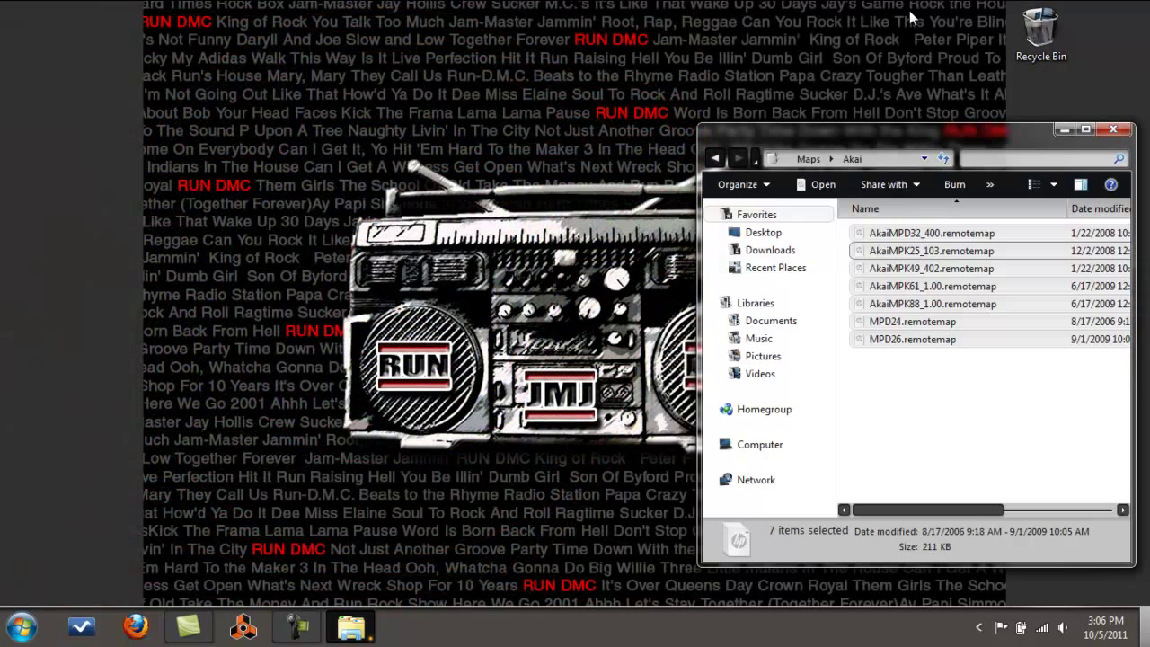
left_click(1113, 132)
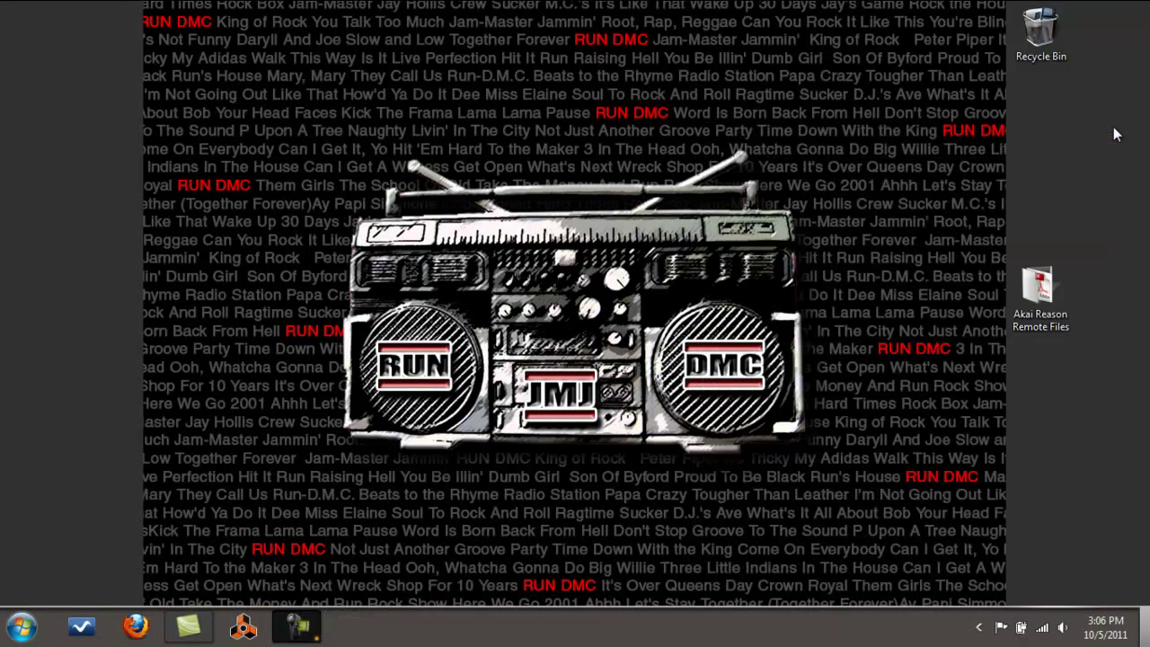